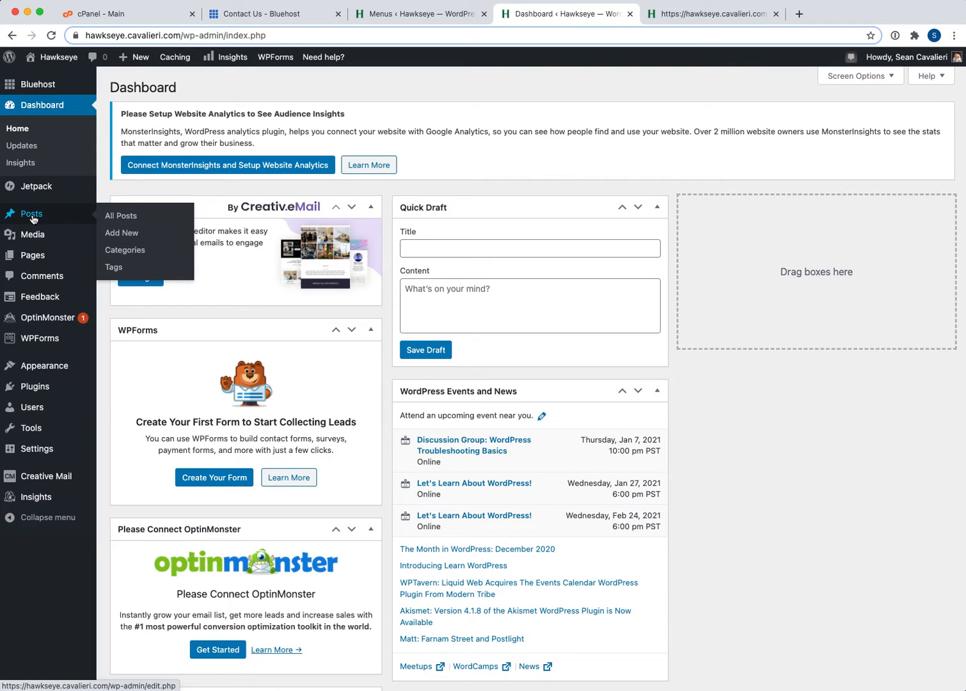
# Create a new post titled "An Unprecedented Season with an Unprecedented Amount of Injuries"
pyautogui.click(32, 216)
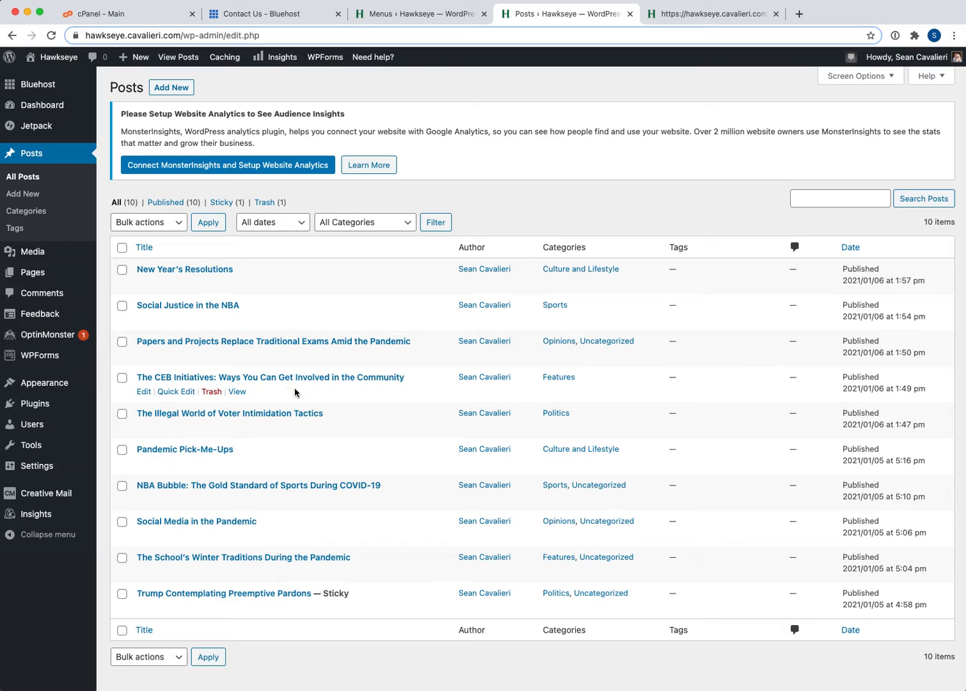
pyautogui.click(178, 92)
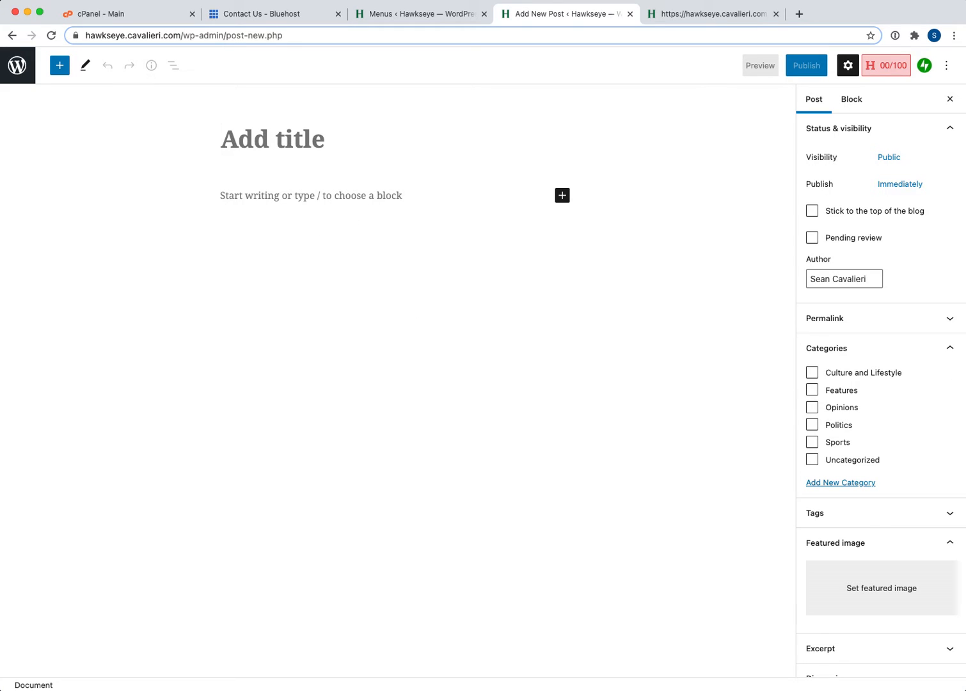
pyautogui.press('super+Tab')
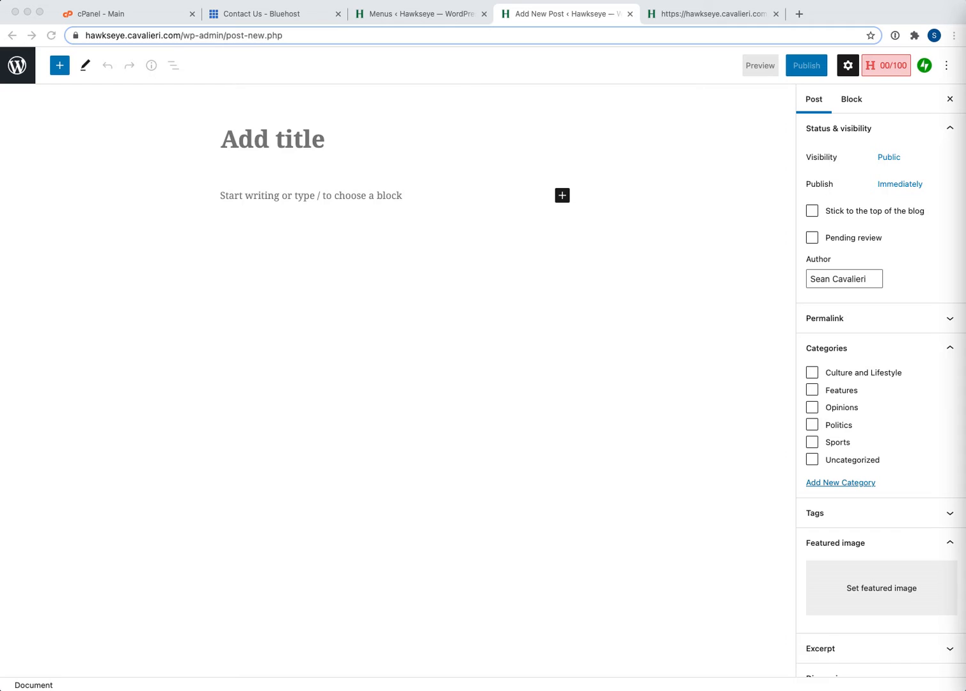
pyautogui.click(275, 139)
pyautogui.write('An Unprecedented Season with an Unprecedented Amount of Injuries')
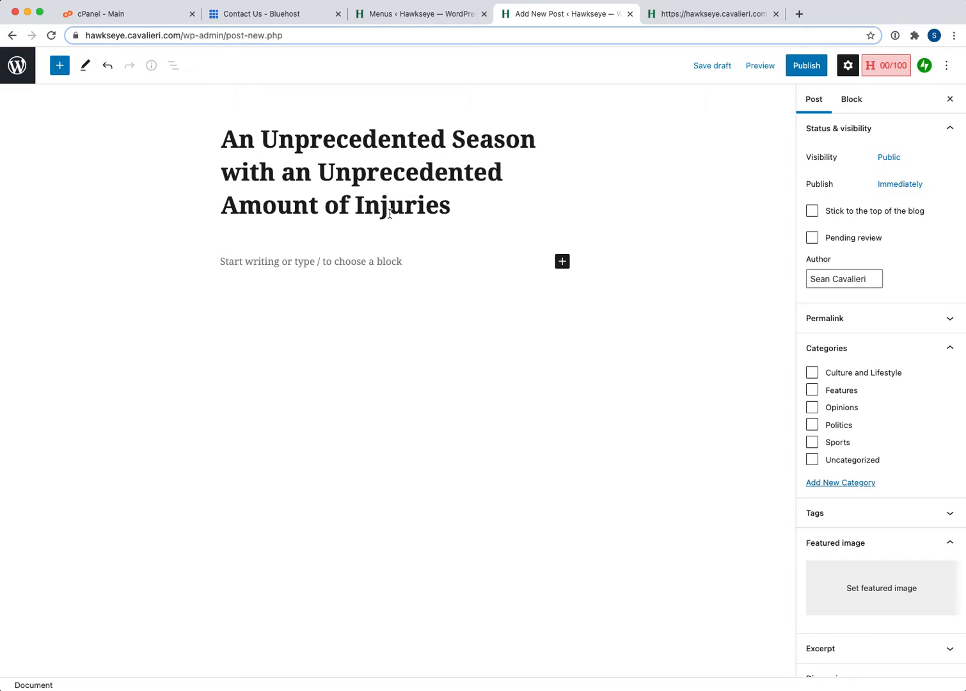
# Add an image block below the post title and fill it with the photo file of the injured 49ers player
pyautogui.click(364, 262)
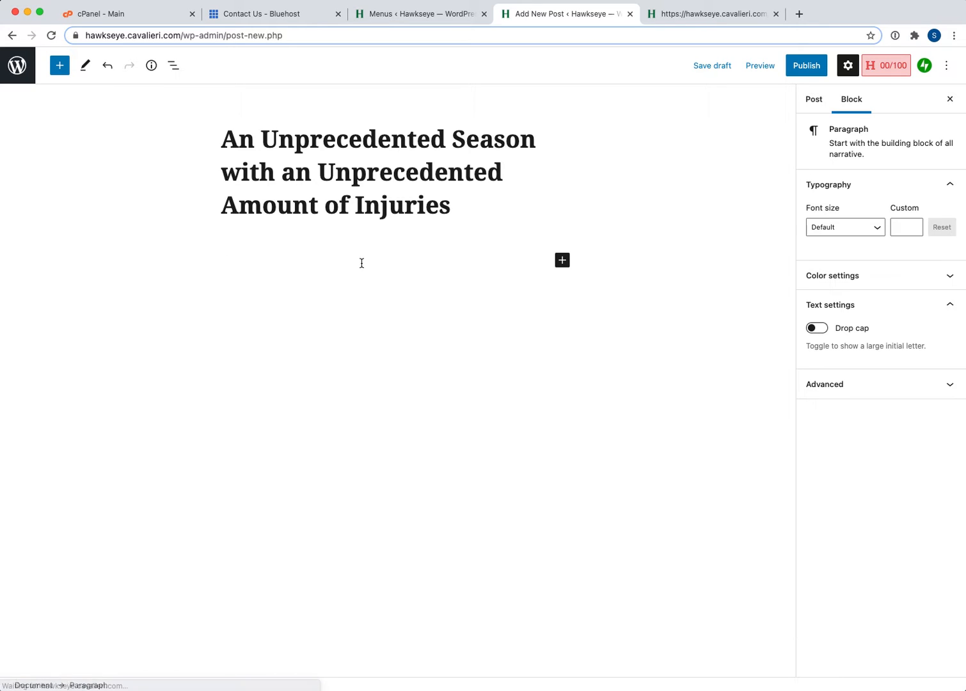
pyautogui.press('Return')
pyautogui.click(372, 262)
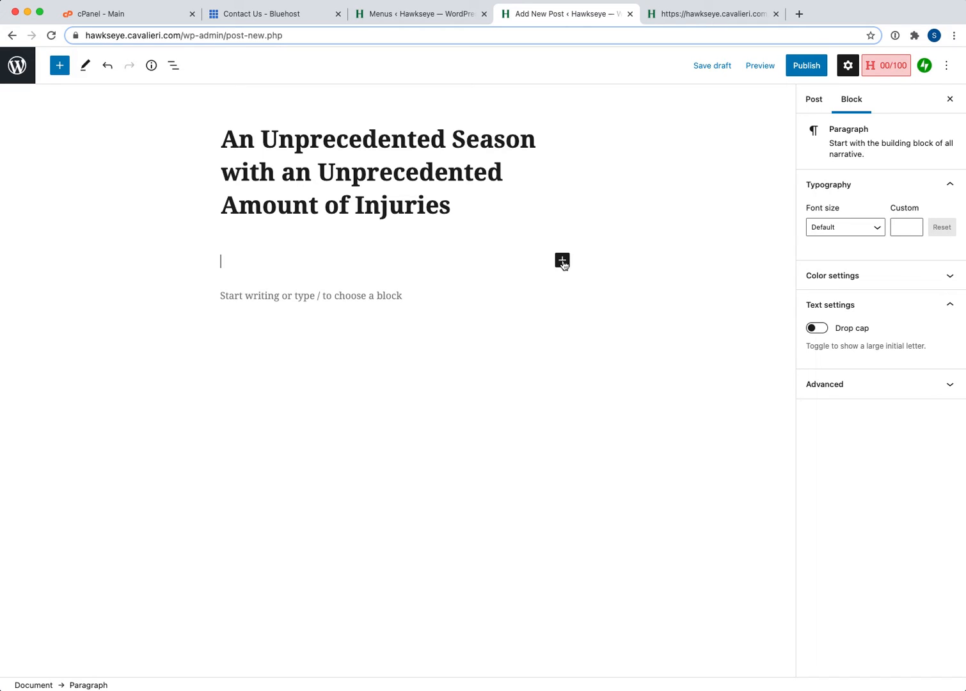
pyautogui.click(563, 260)
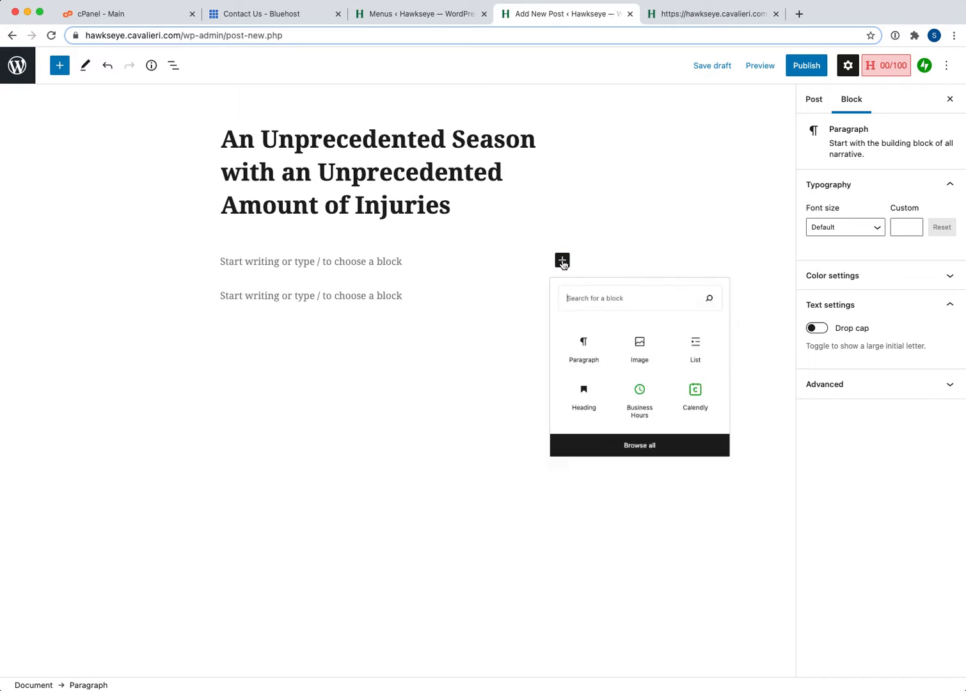
pyautogui.click(654, 362)
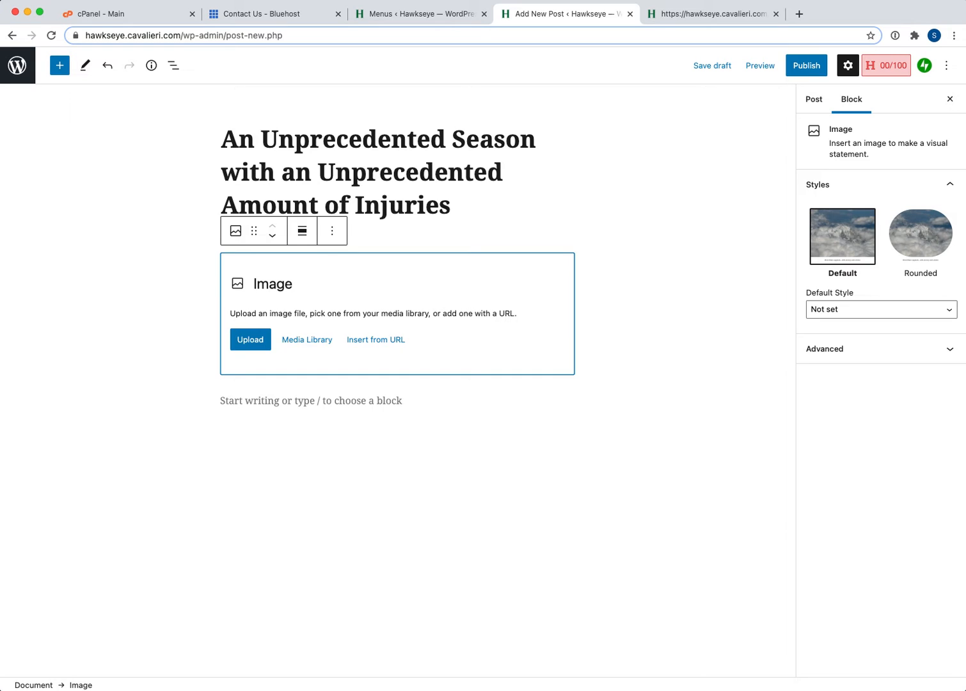
pyautogui.moveTo(960, 410); pyautogui.dragTo(384, 314)
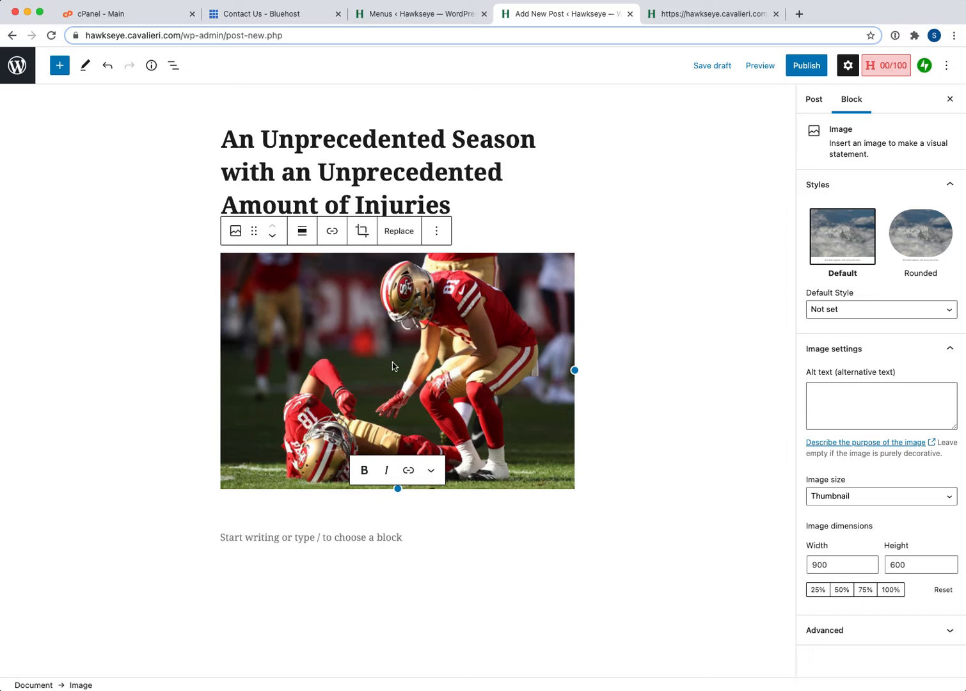
# Set the alignment of the injured-player photo to Align center
pyautogui.click(300, 232)
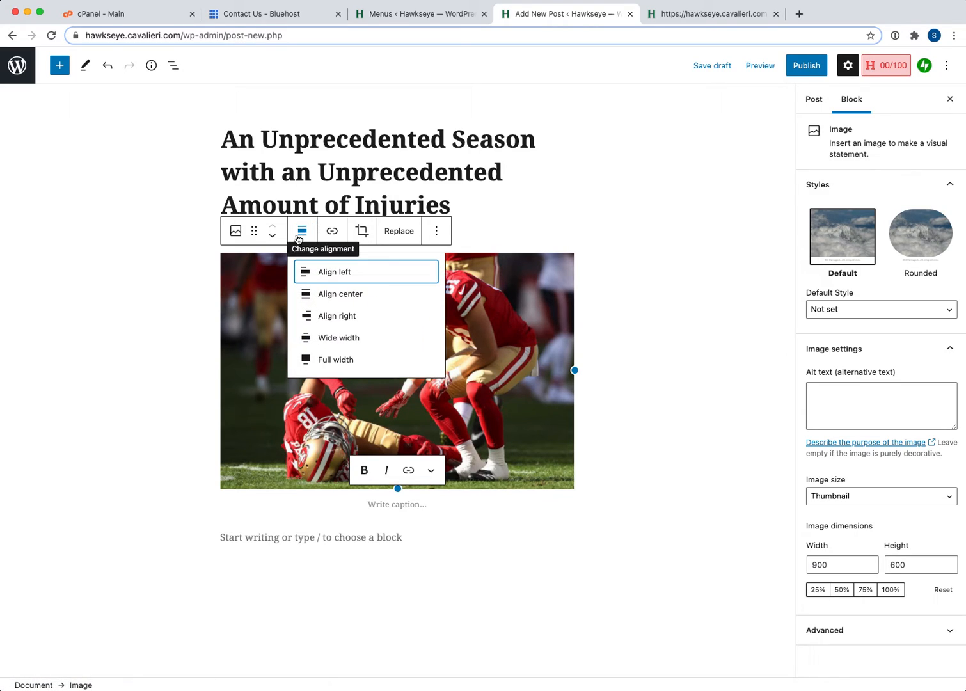
pyautogui.click(351, 295)
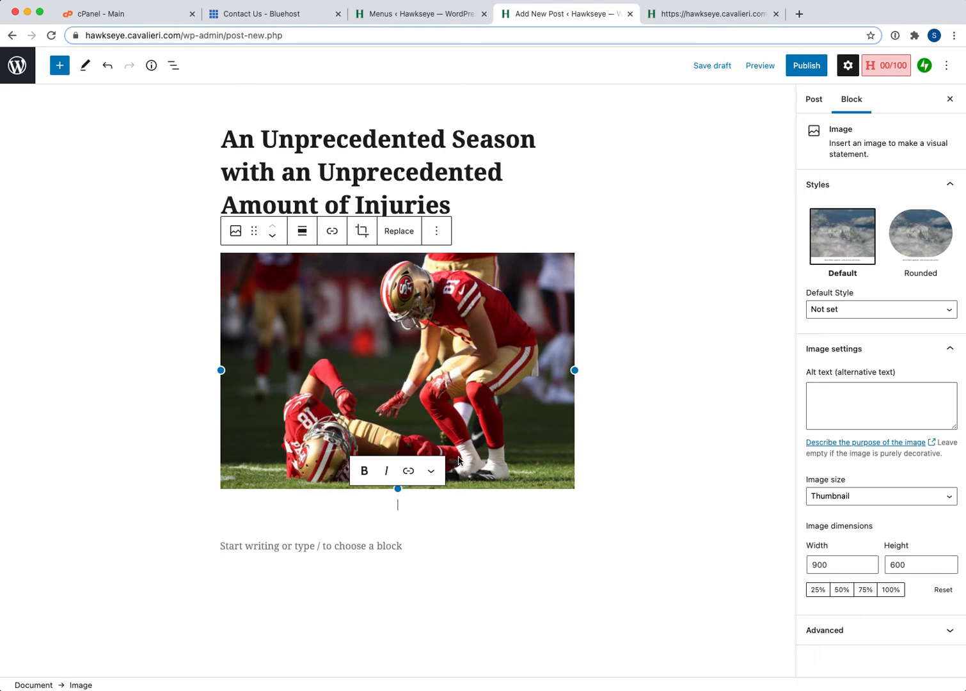
pyautogui.scroll(-3, 458, 460)
pyautogui.scroll(3, 546, 203)
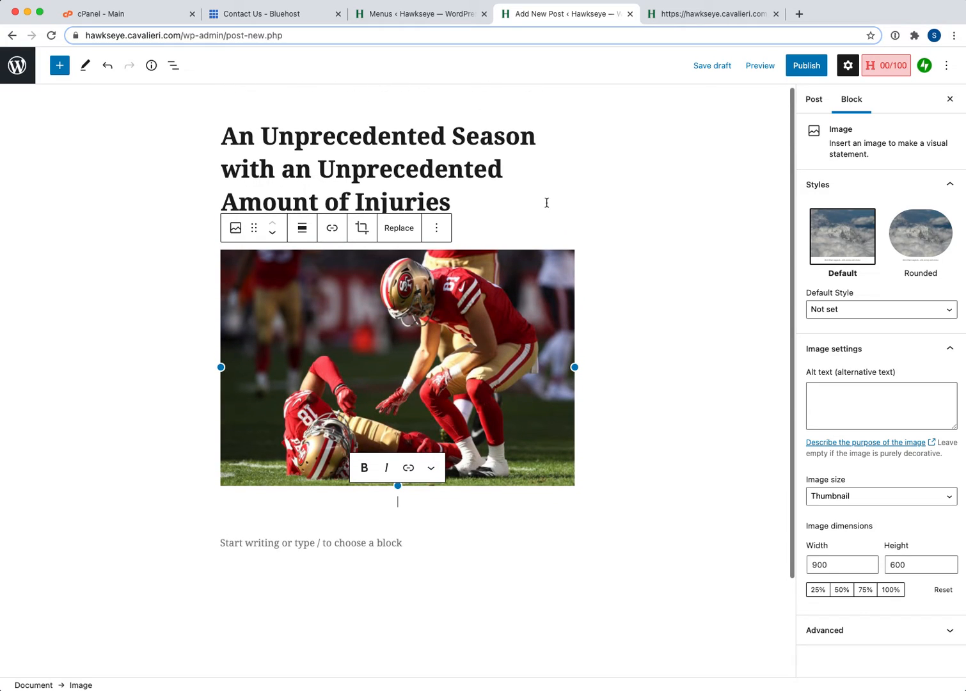
pyautogui.click(484, 205)
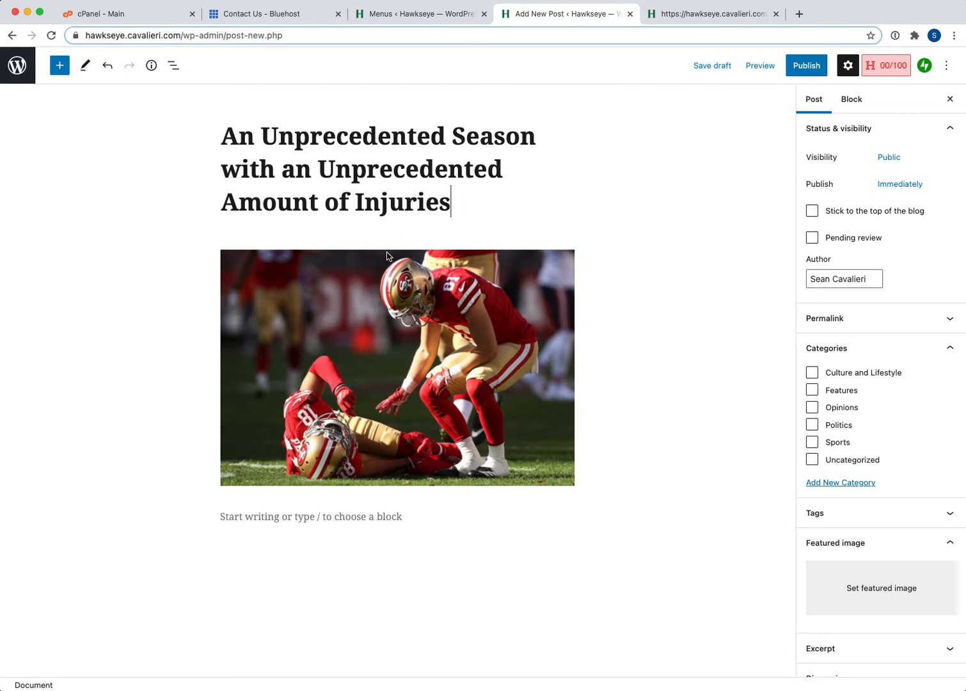
# Copy in the prepared article text about NFL injuries as the body paragraphs beneath the photo
pyautogui.scroll(-3, 402, 253)
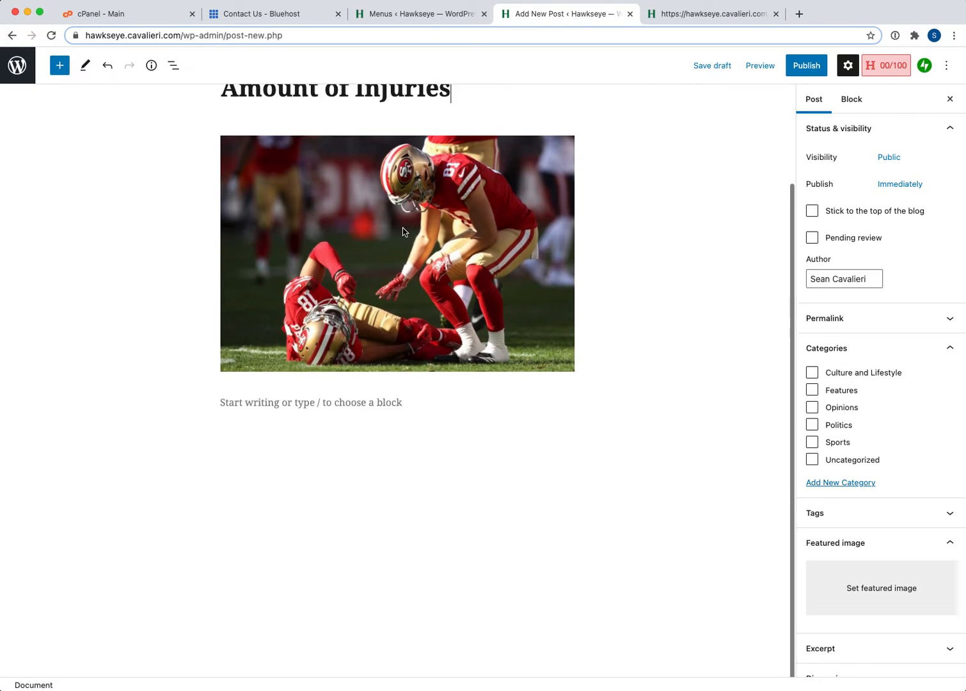
pyautogui.click(321, 403)
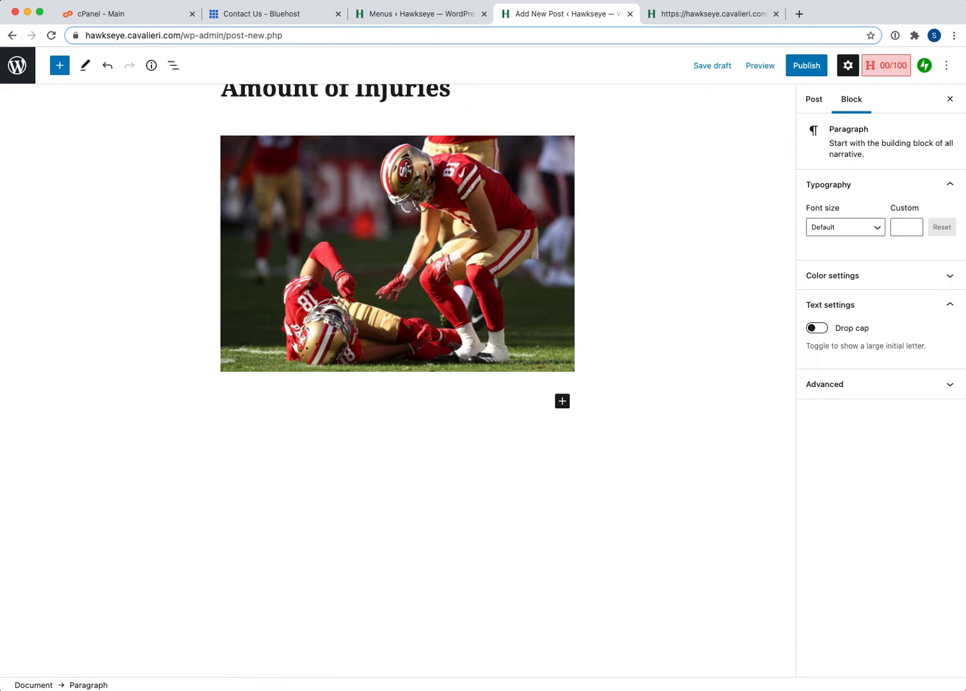
pyautogui.press('super+Tab')
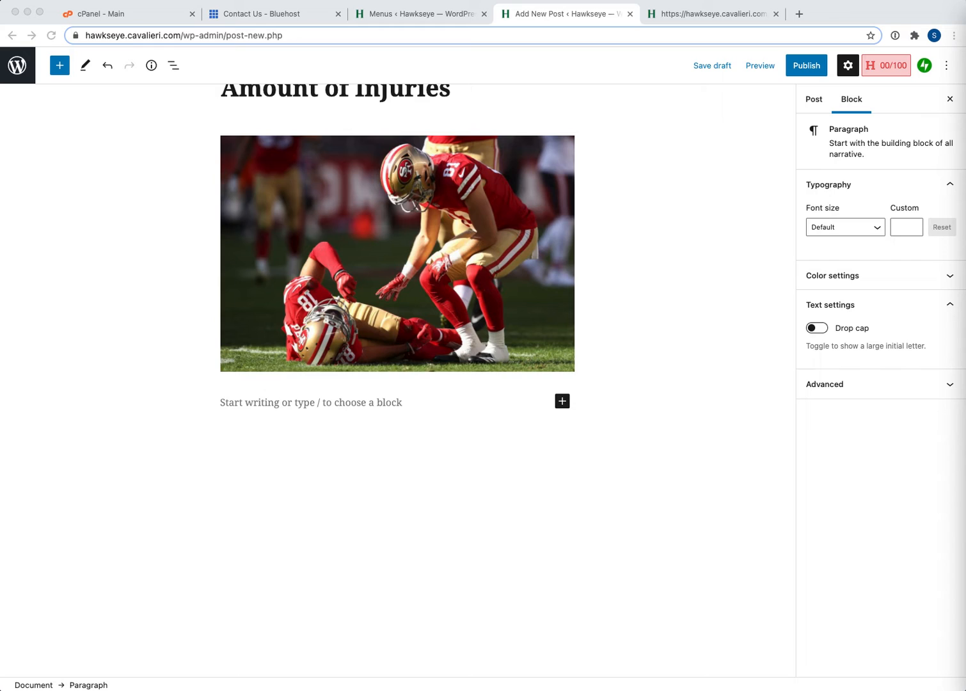
pyautogui.click(290, 405)
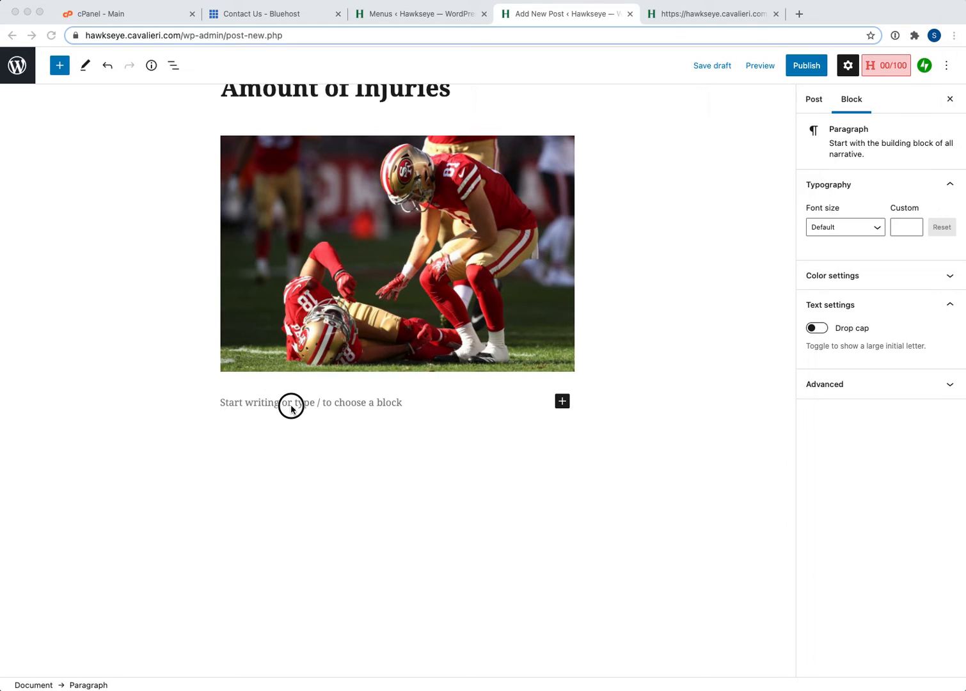
pyautogui.press('super+v')
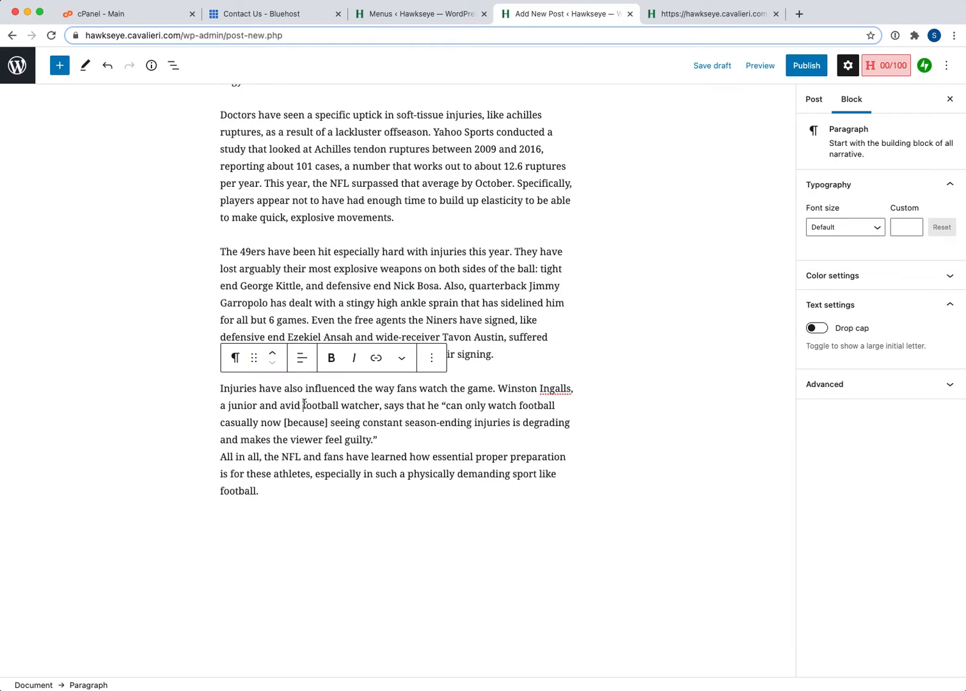
# Review the whole post from the title and photo through to the article's last paragraph
pyautogui.scroll(10, 308, 403)
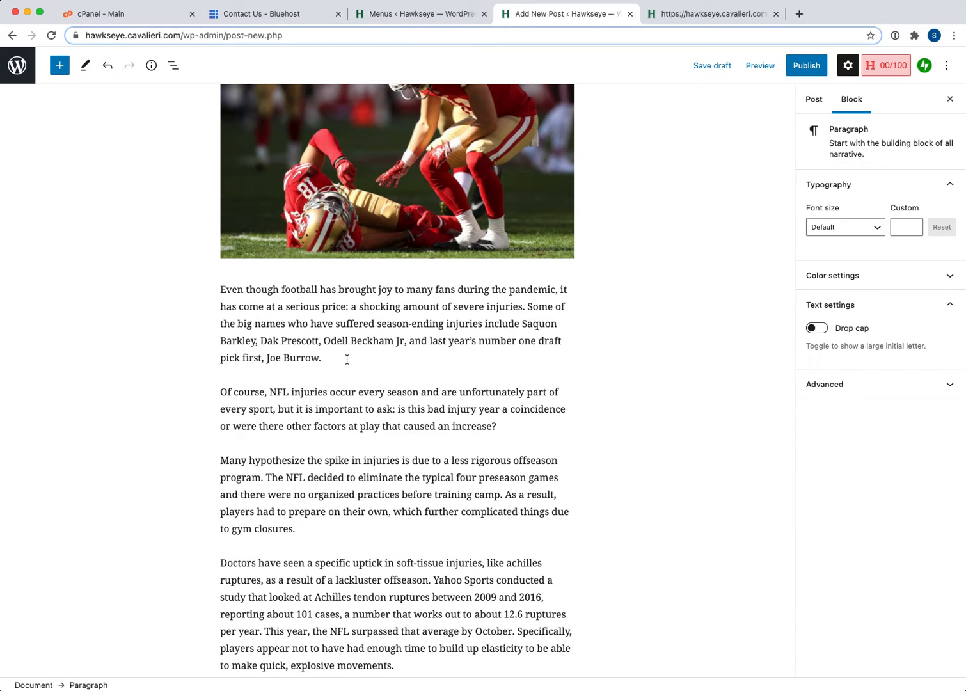
pyautogui.scroll(5, 347, 360)
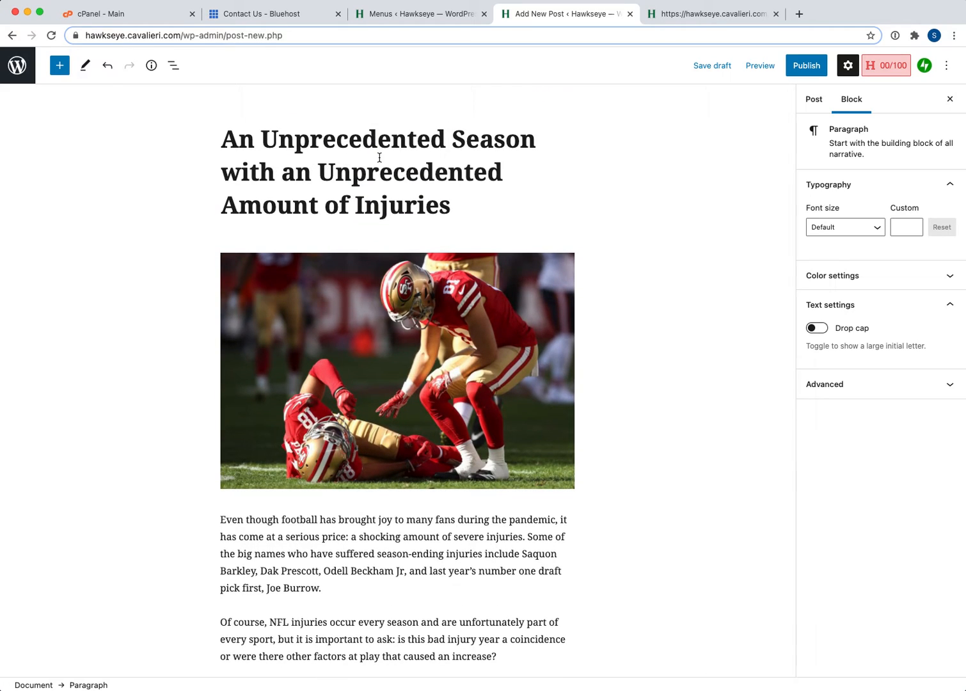
pyautogui.scroll(-1, 380, 205)
pyautogui.scroll(-4, 348, 320)
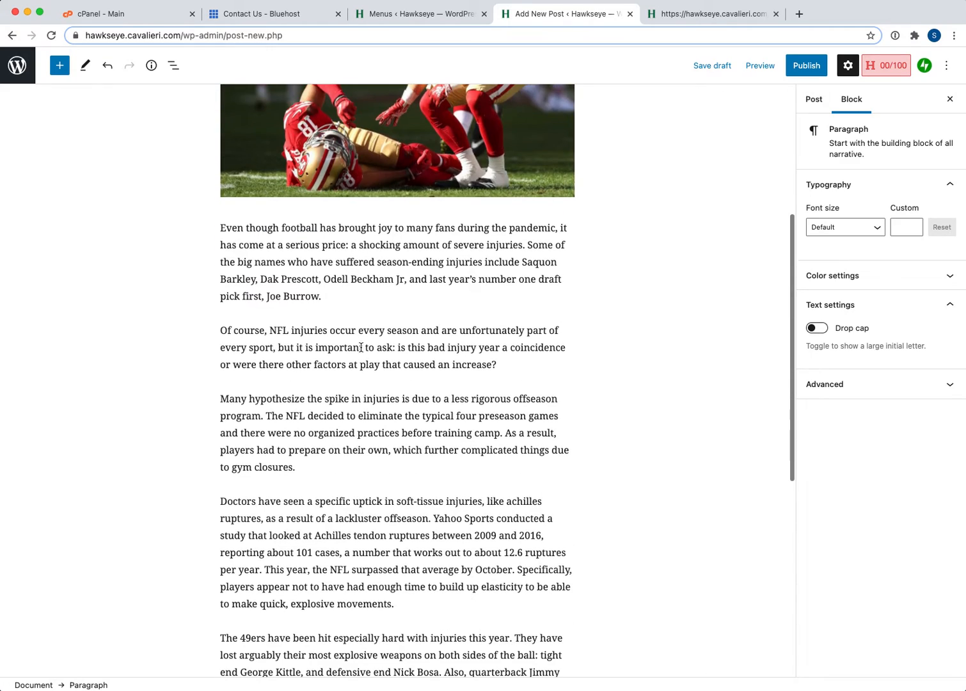
pyautogui.scroll(-5, 333, 376)
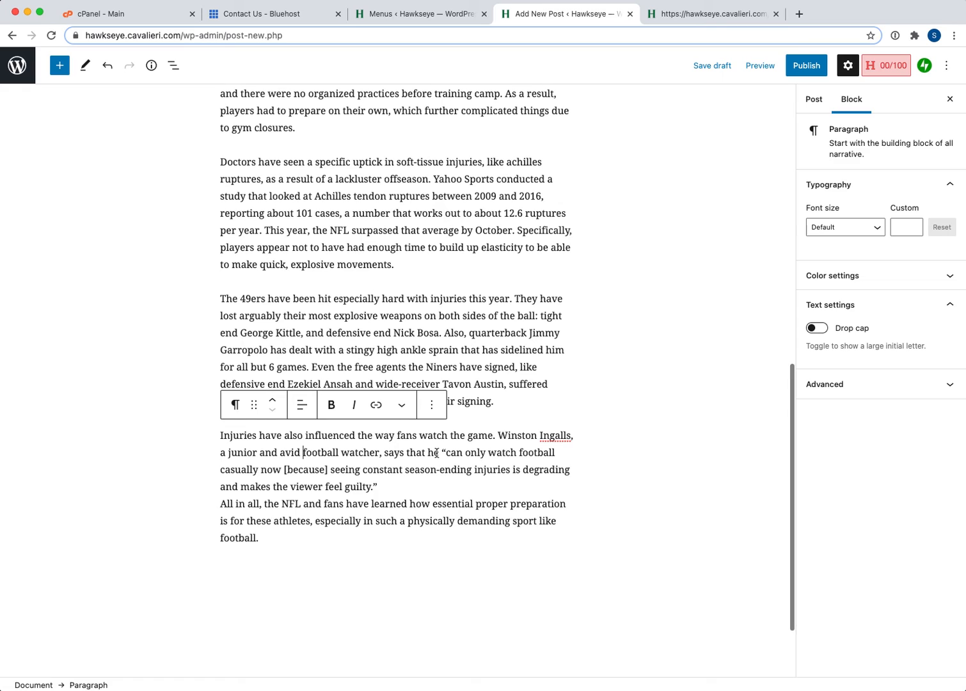
pyautogui.click(430, 367)
pyautogui.scroll(-1, 367, 427)
pyautogui.click(362, 478)
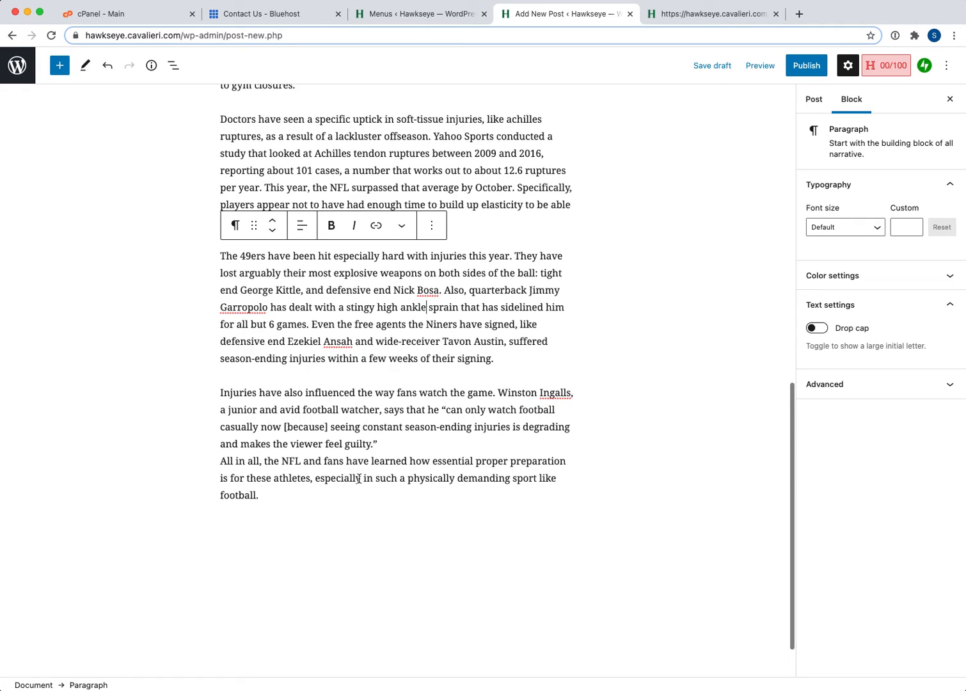
pyautogui.click(398, 549)
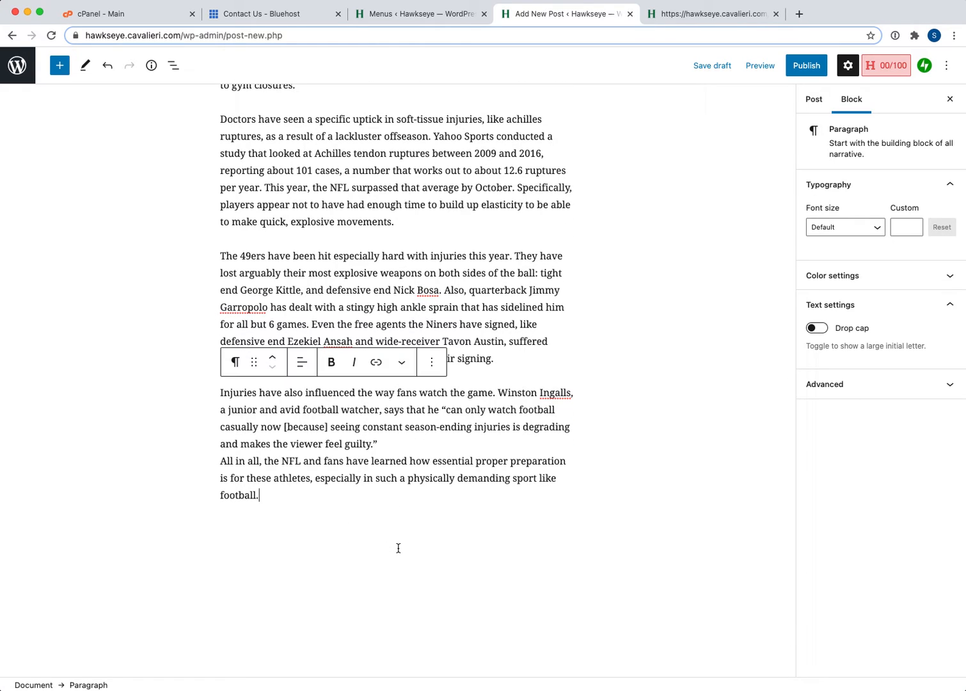
# Insert an empty block after the article's last paragraph and look at the block types available for it
pyautogui.click(431, 363)
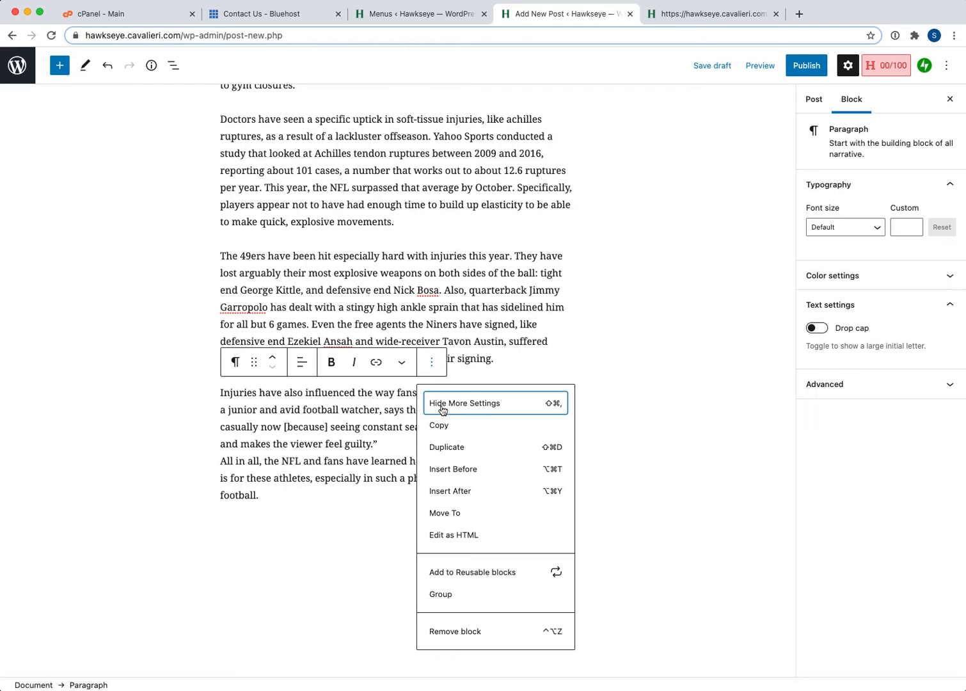
pyautogui.click(464, 491)
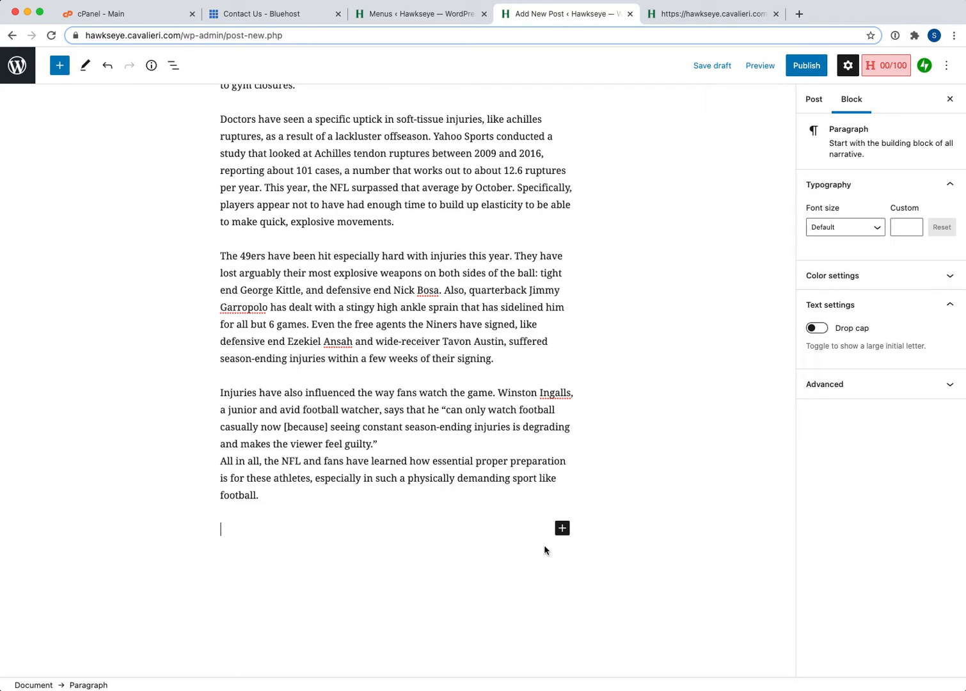
pyautogui.click(562, 528)
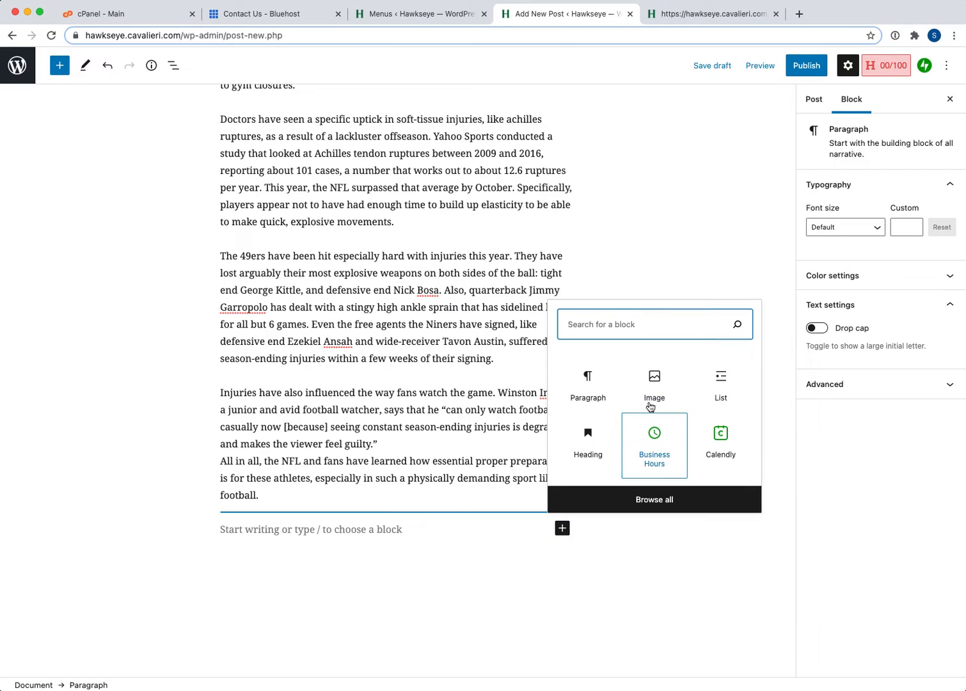
pyautogui.click(358, 533)
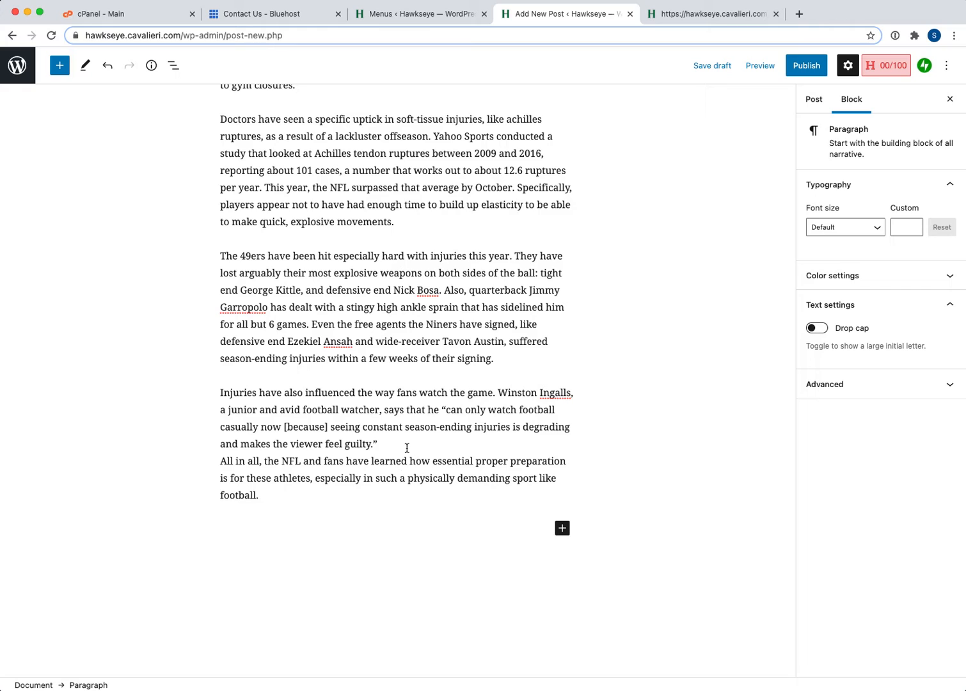
pyautogui.click(373, 463)
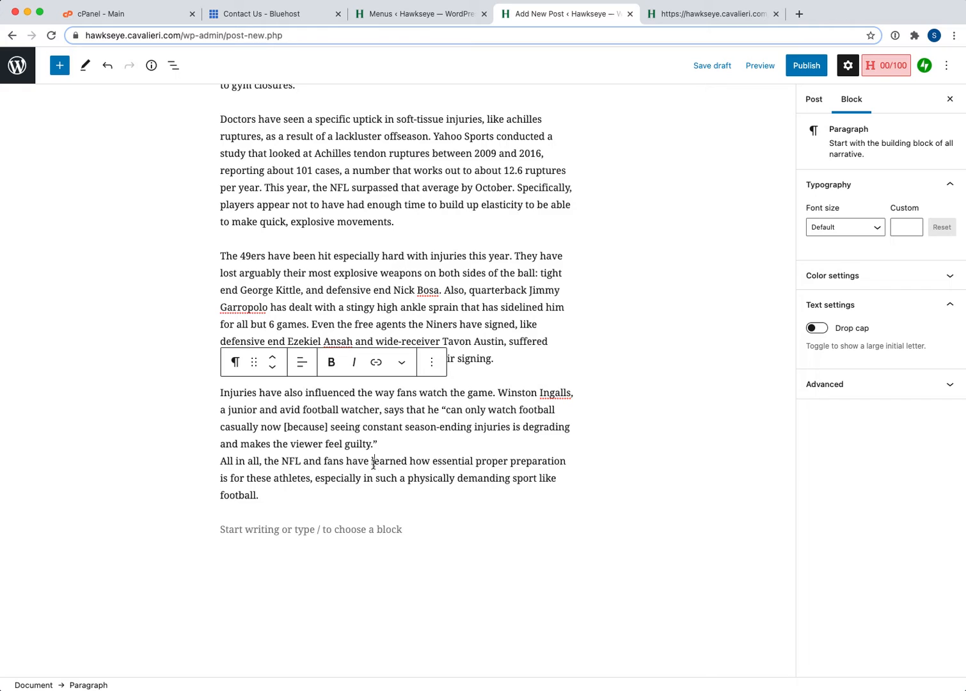
pyautogui.click(386, 527)
pyautogui.click(314, 398)
# Examine the post-level settings, including the publish date and time options
pyautogui.scroll(20, 314, 398)
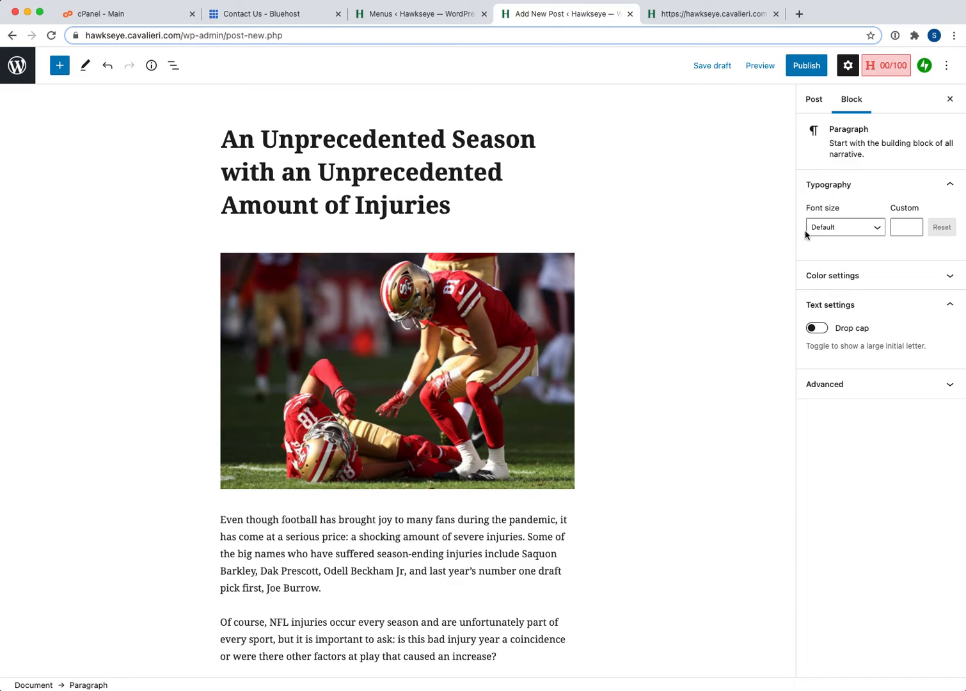
pyautogui.click(849, 66)
pyautogui.click(848, 68)
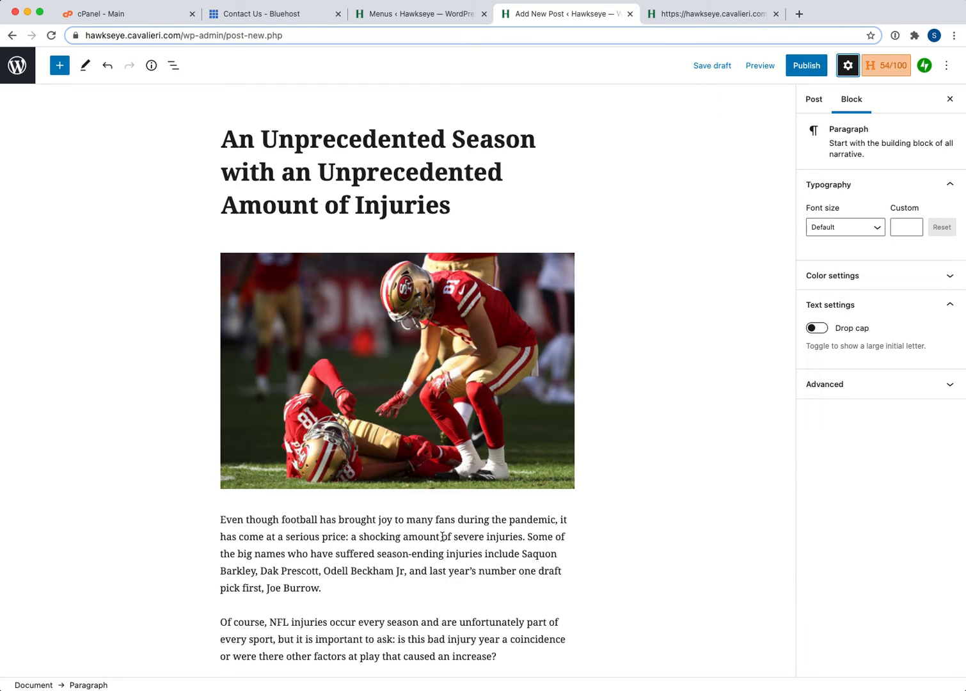
pyautogui.click(815, 103)
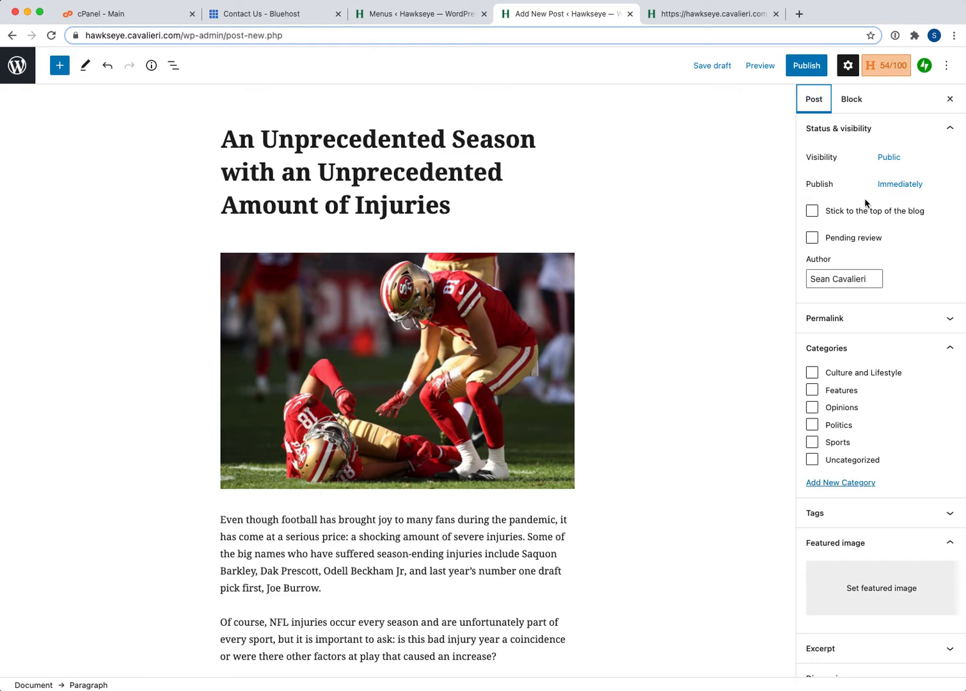
pyautogui.scroll(-1, 863, 115)
pyautogui.scroll(1, 835, 136)
pyautogui.scroll(-1, 832, 144)
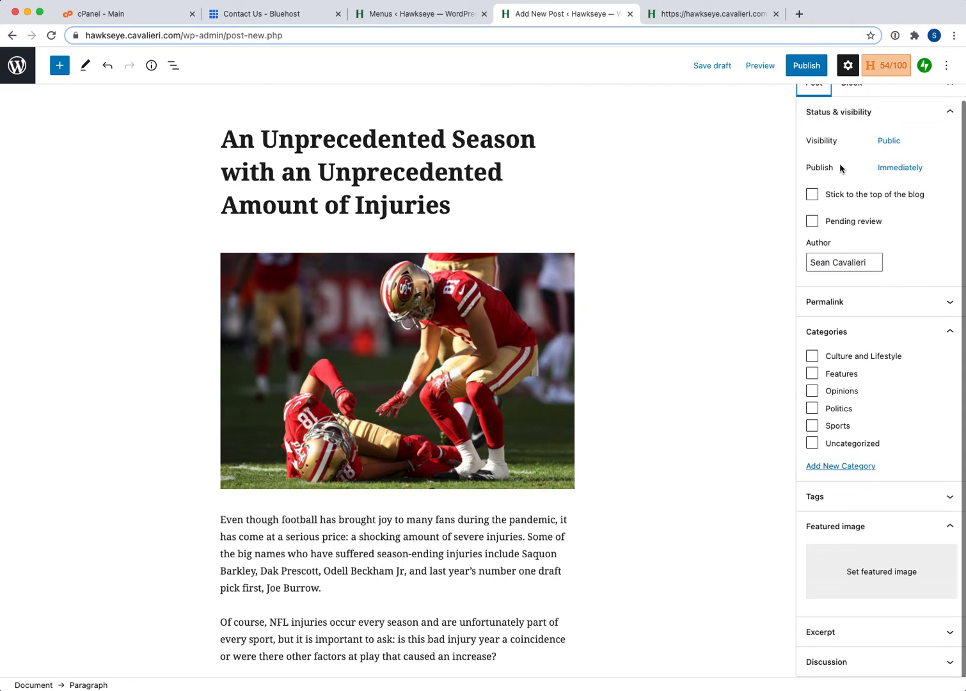
pyautogui.click(900, 169)
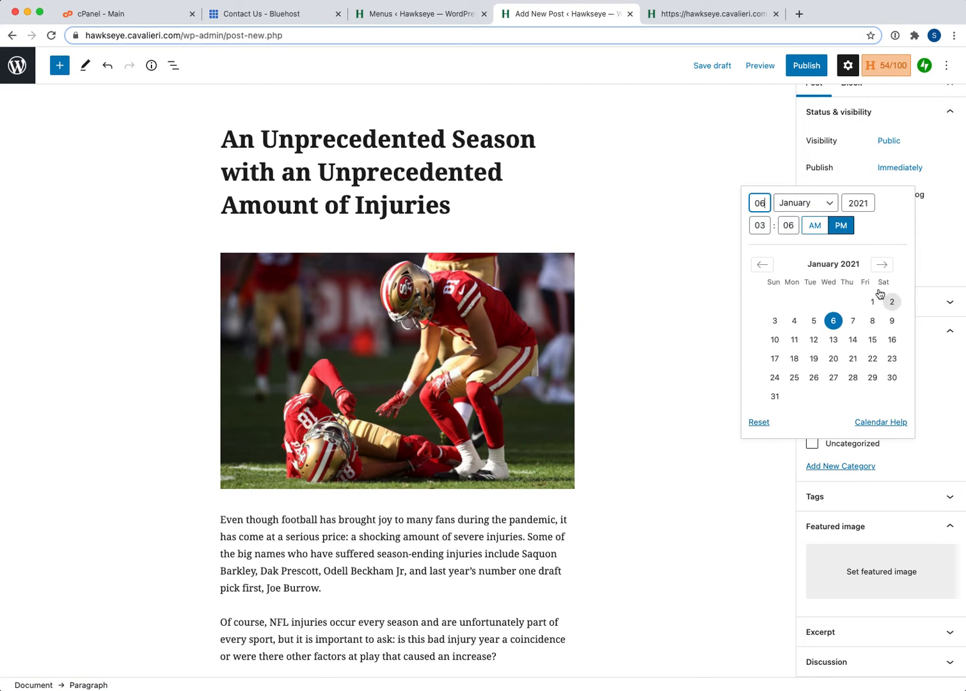
pyautogui.click(829, 167)
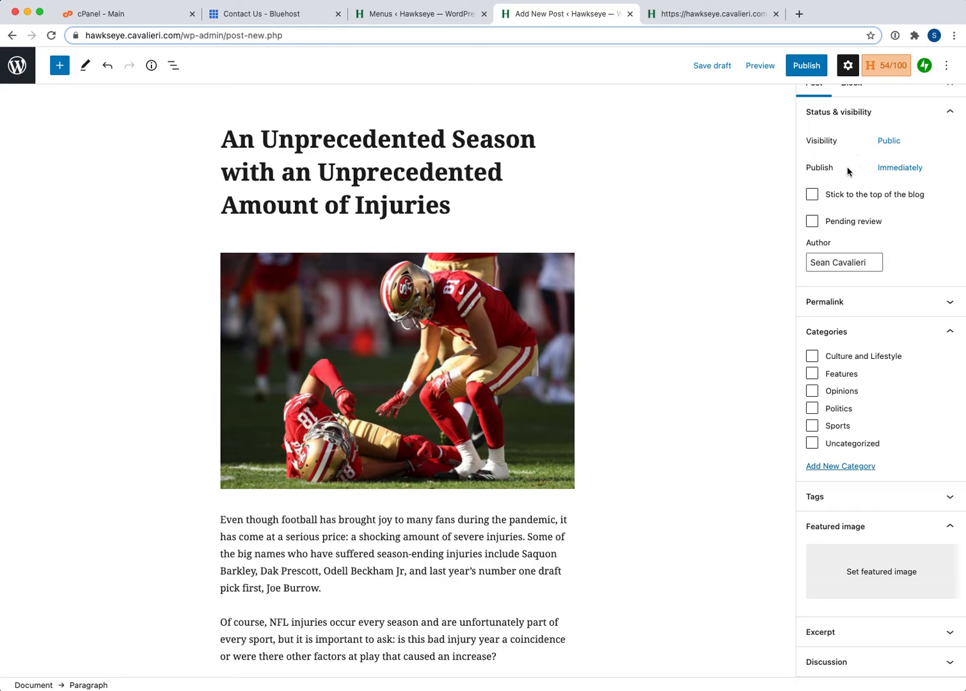
# Try out the options for sticking the post to the top of the blog and marking it pending review, switching each back off
pyautogui.click(812, 195)
pyautogui.click(811, 195)
pyautogui.click(812, 222)
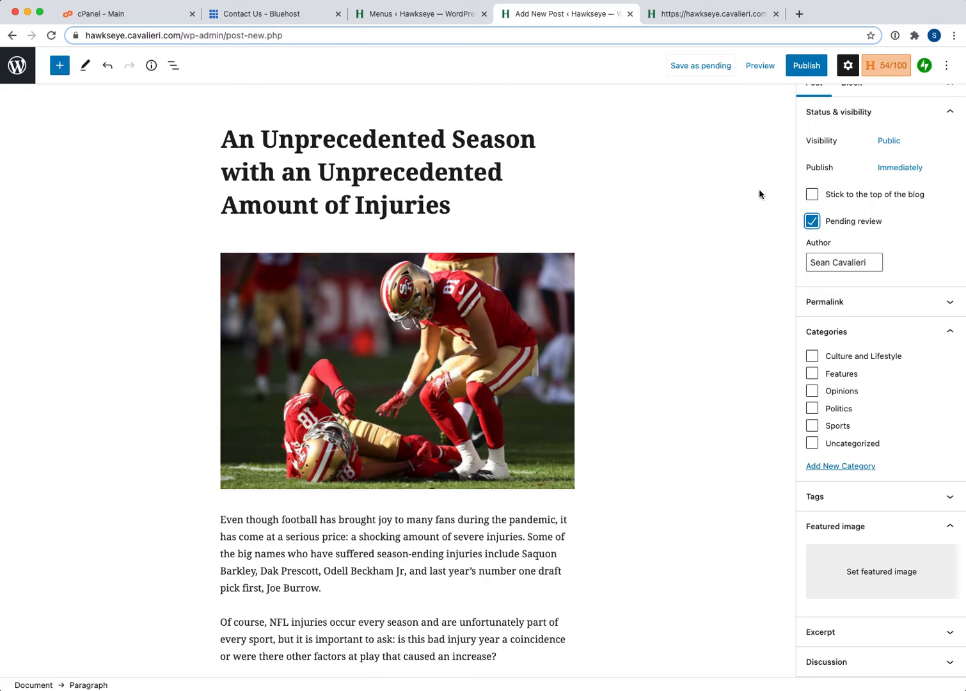
pyautogui.click(812, 221)
# Look at the authors available for the post and keep the currently assigned author
pyautogui.scroll(-1, 870, 240)
pyautogui.click(852, 253)
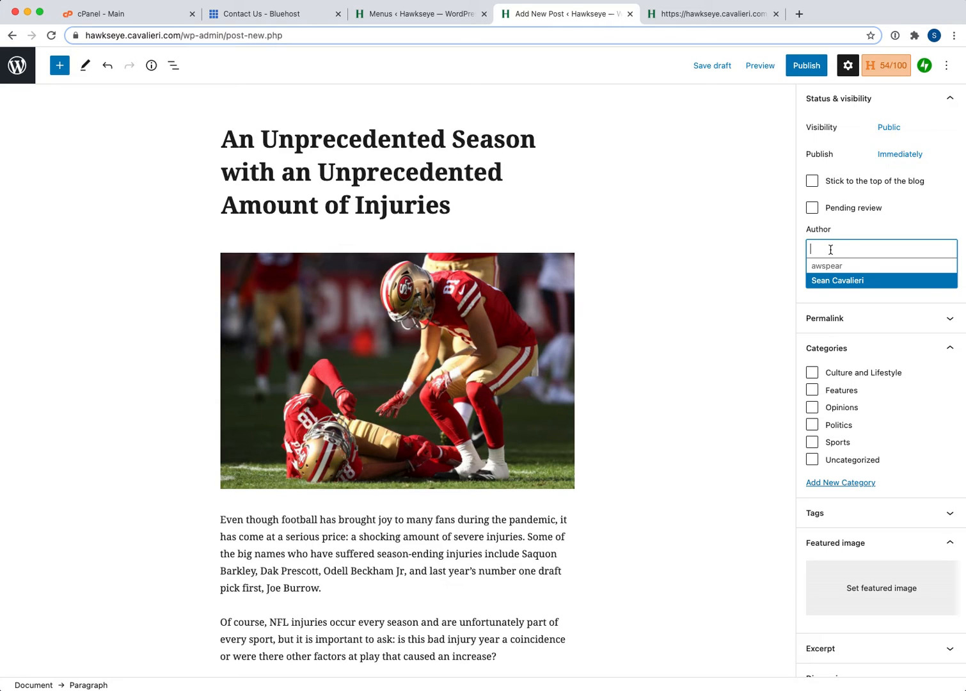
pyautogui.press('Up')
pyautogui.click(838, 280)
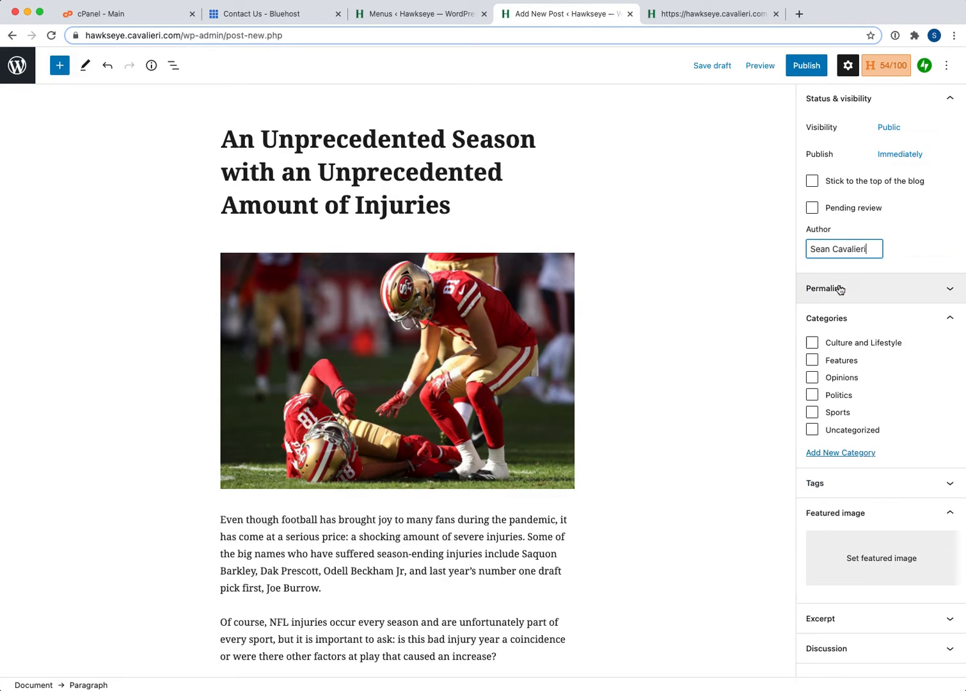
# Assign the post to the Sports category and look at the field for adding tags
pyautogui.scroll(-1, 851, 250)
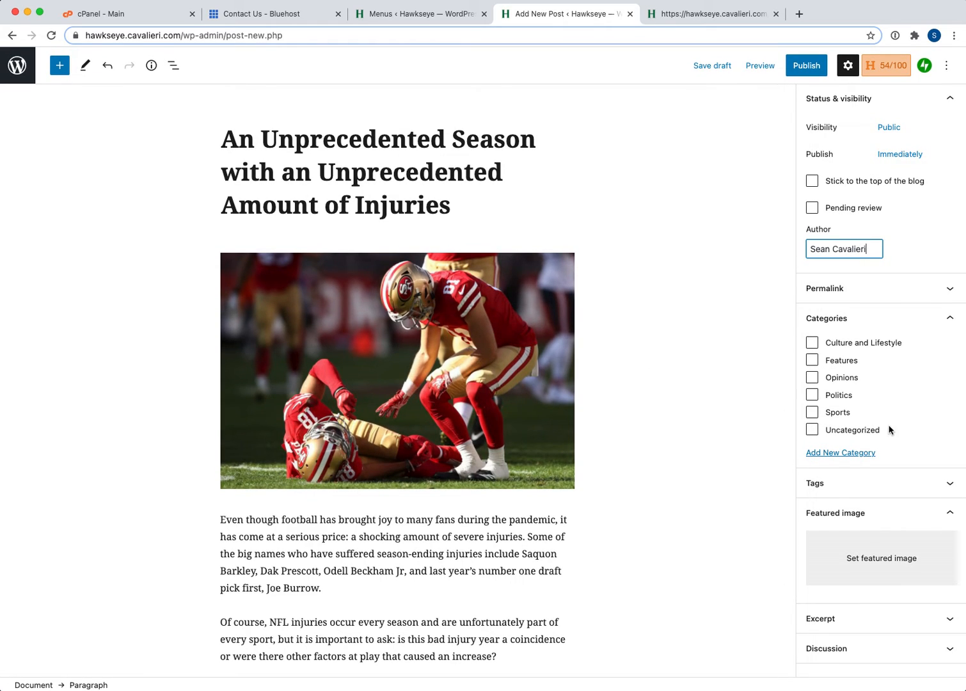
pyautogui.click(816, 416)
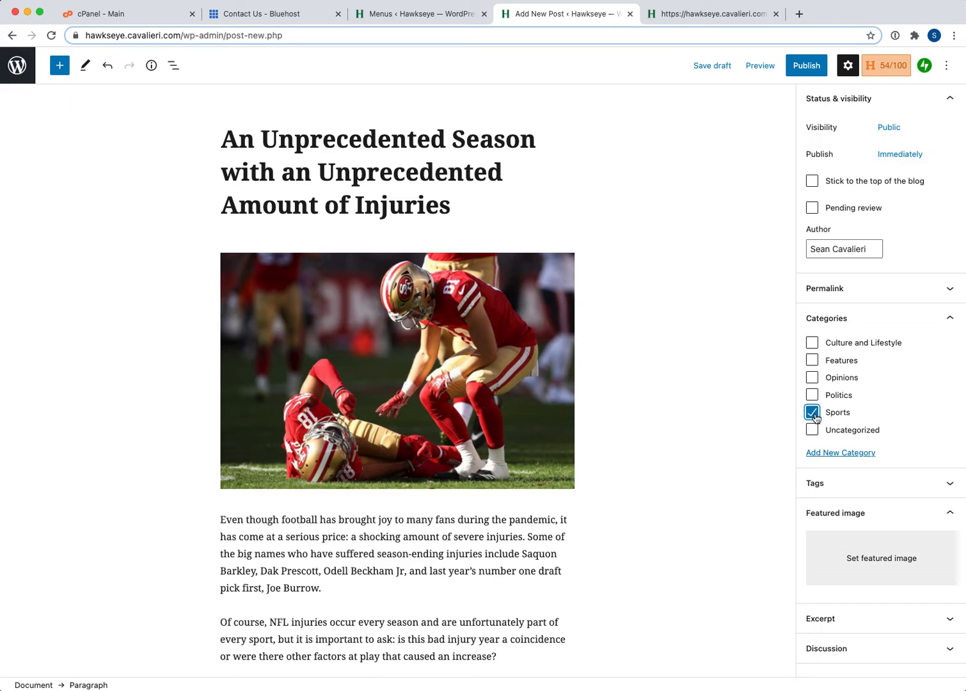
pyautogui.click(863, 491)
pyautogui.scroll(-2, 912, 399)
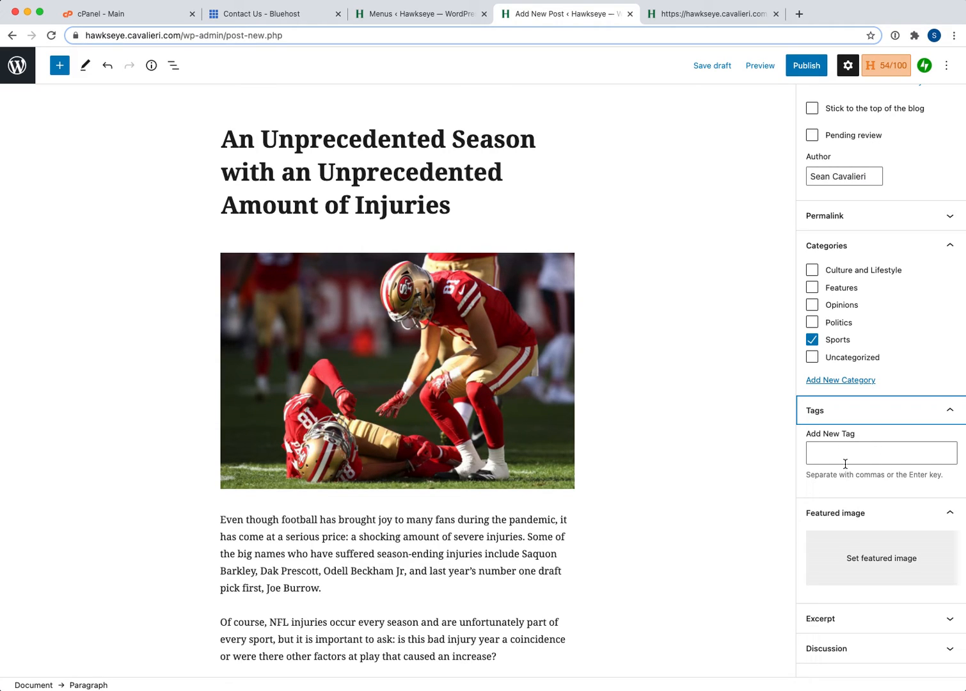
pyautogui.click(951, 409)
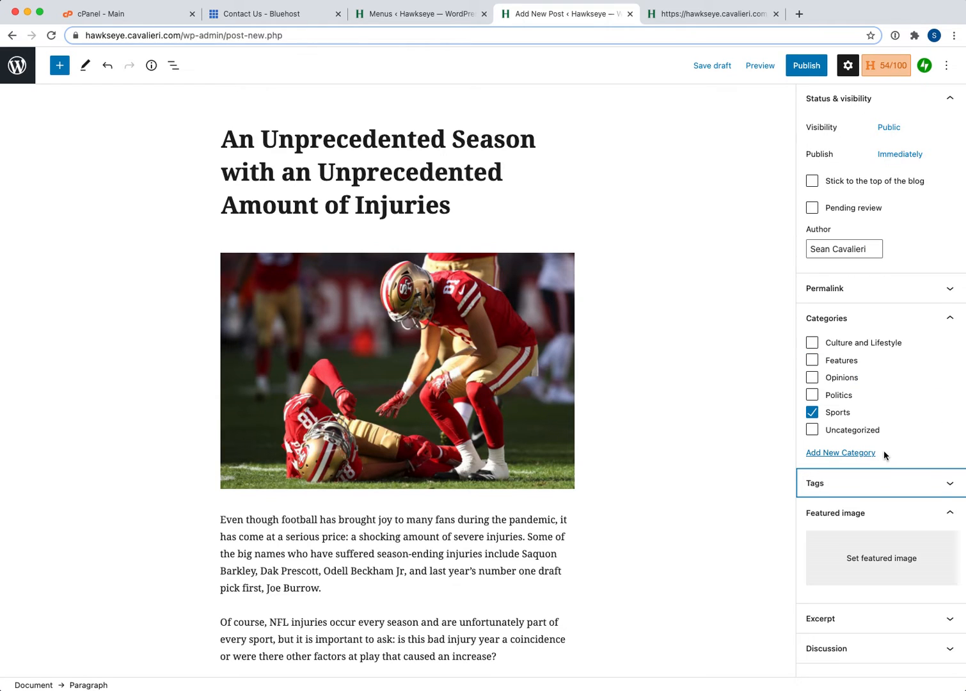
# Set the football injury photo UnpresidentedSeason.jpeg from the media library as the post's featured image
pyautogui.click(882, 558)
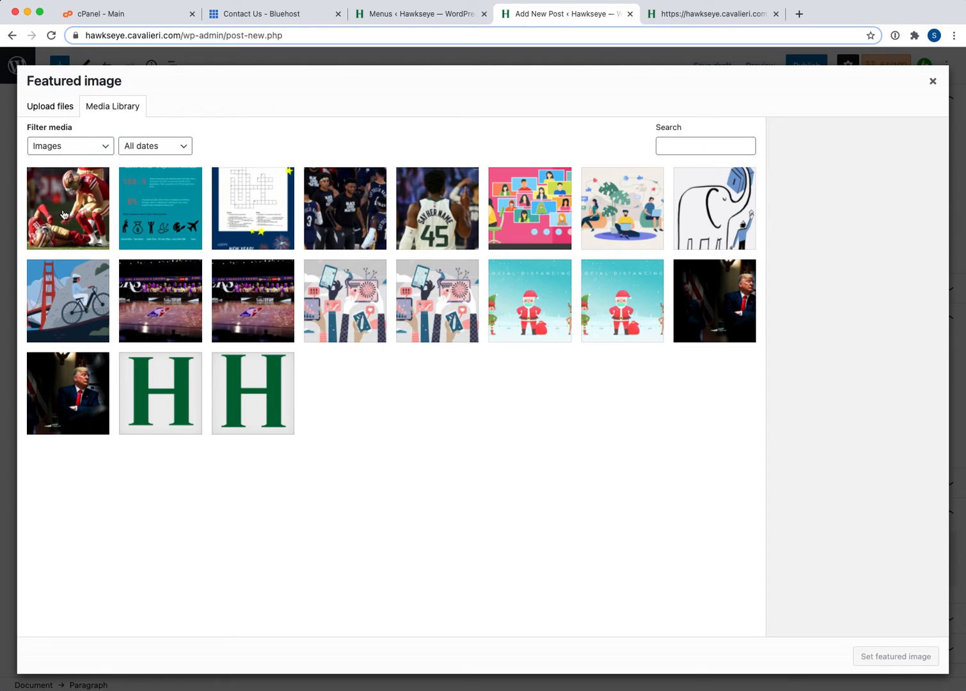
pyautogui.click(63, 215)
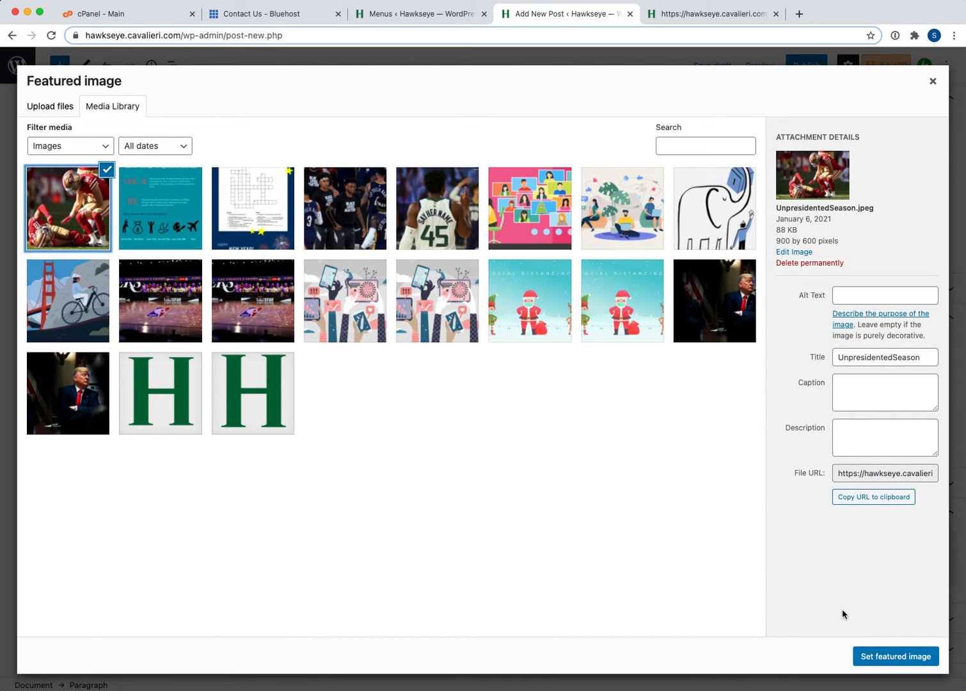
pyautogui.click(890, 657)
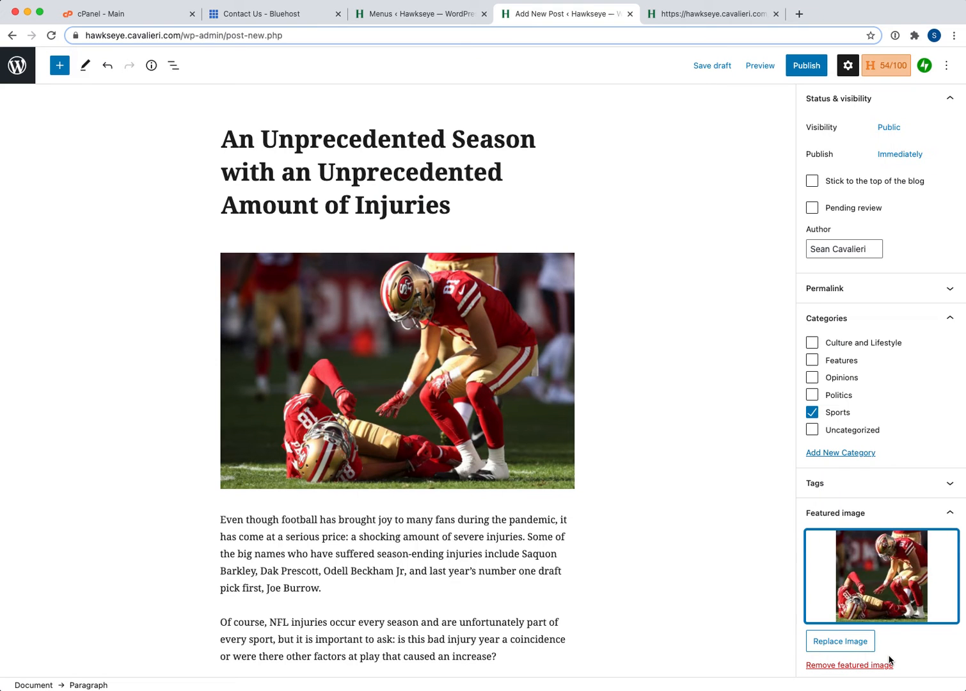
# Look at the excerpt and discussion settings, switching Allow comments off and back on
pyautogui.scroll(-1, 885, 544)
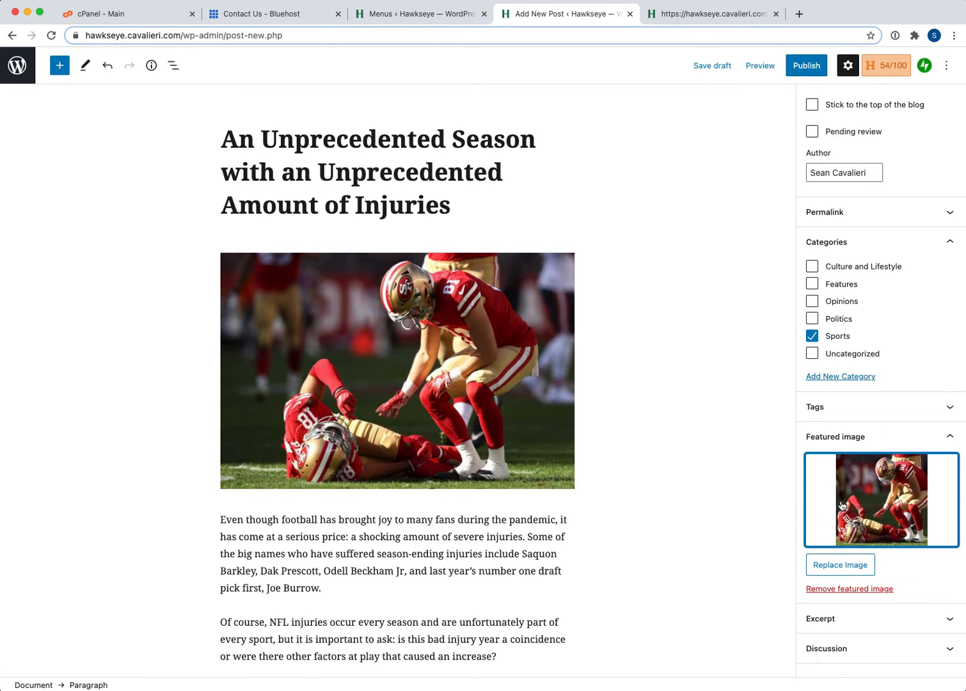
pyautogui.click(855, 617)
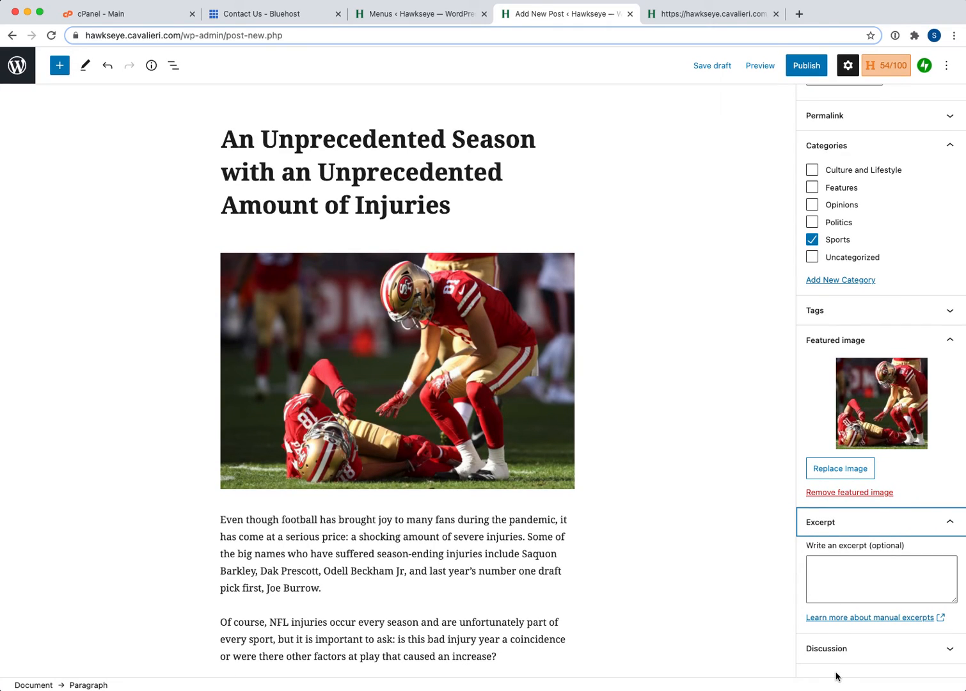
pyautogui.click(839, 649)
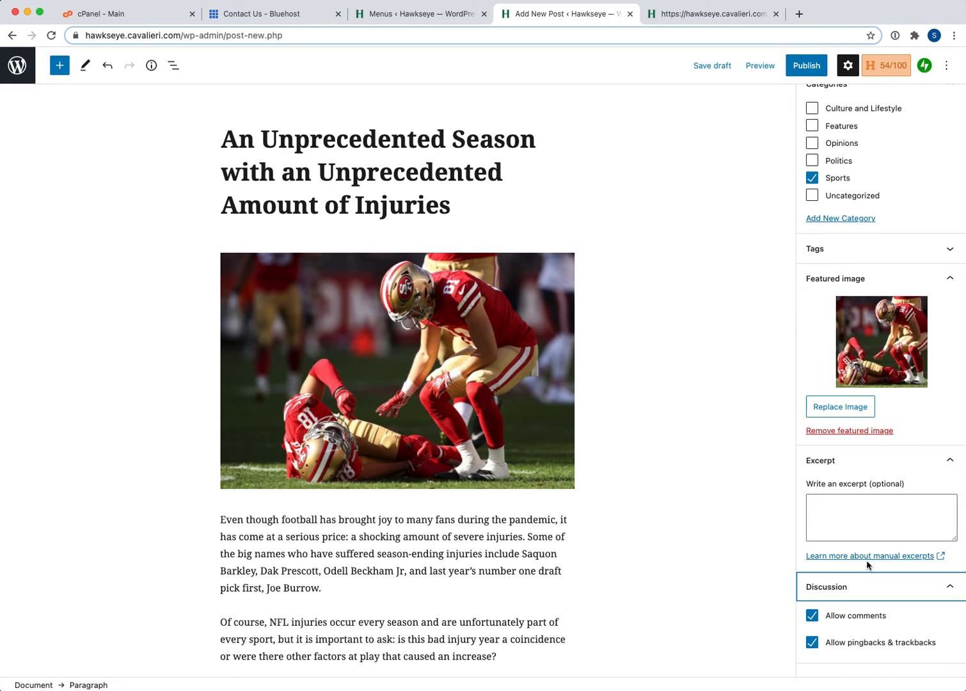
pyautogui.click(813, 616)
pyautogui.click(813, 617)
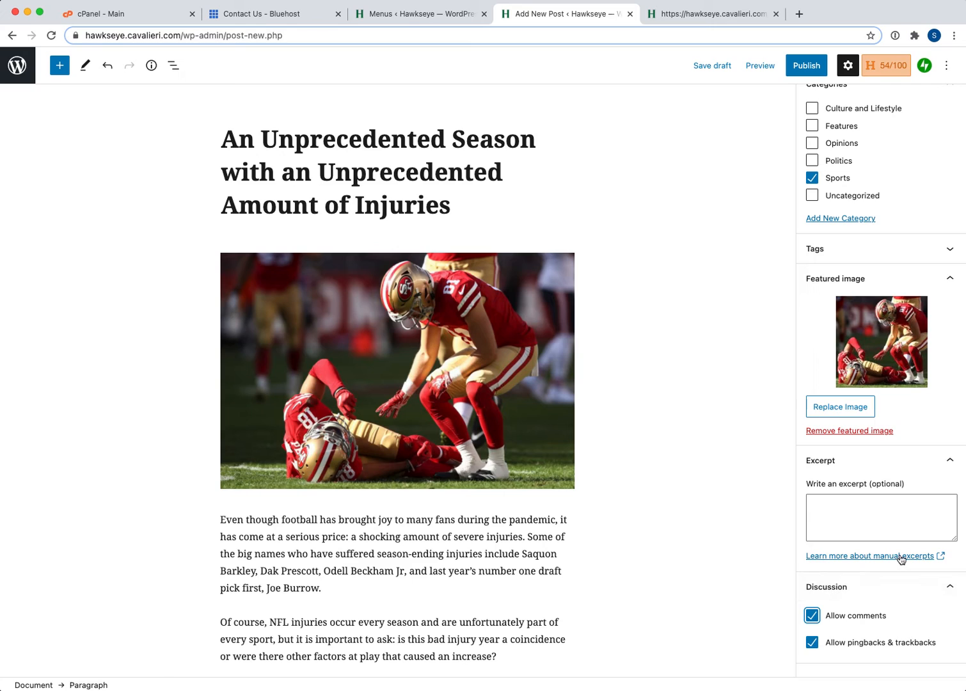
# Publish the post immediately with public visibility, confirming the pre-publish check
pyautogui.scroll(5, 900, 557)
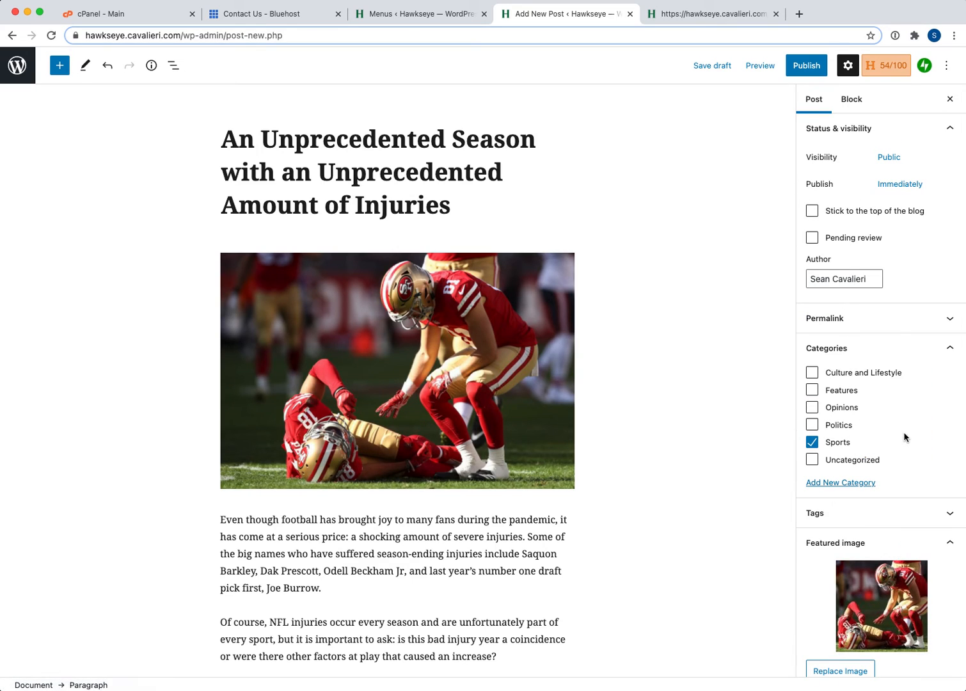
pyautogui.click(805, 66)
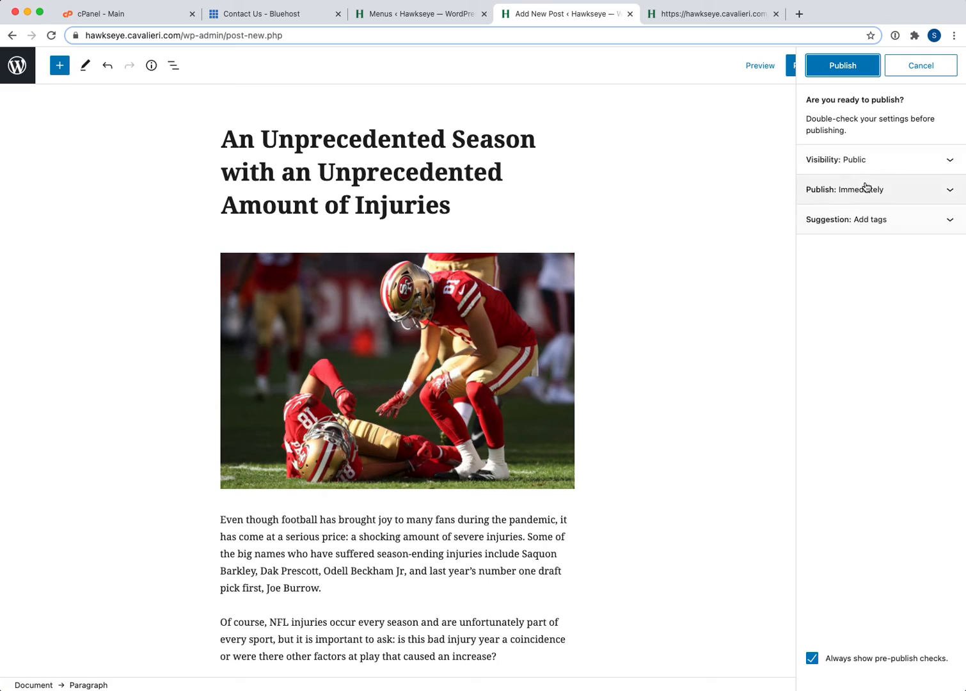
pyautogui.click(856, 71)
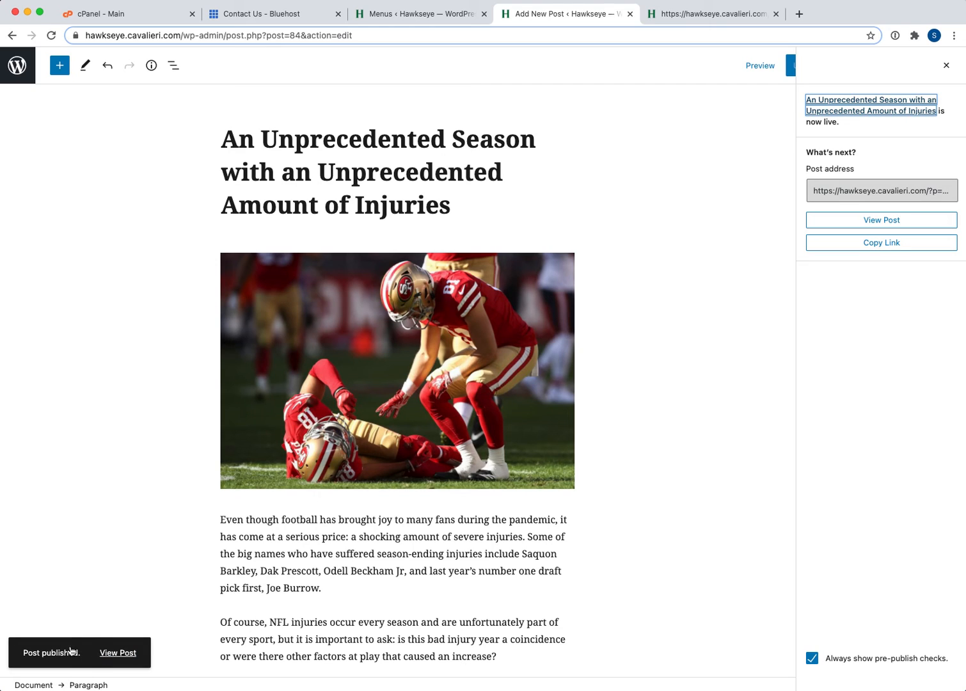
# View the published post on the site and examine its title, author line, photo, article text and comment form
pyautogui.click(127, 656)
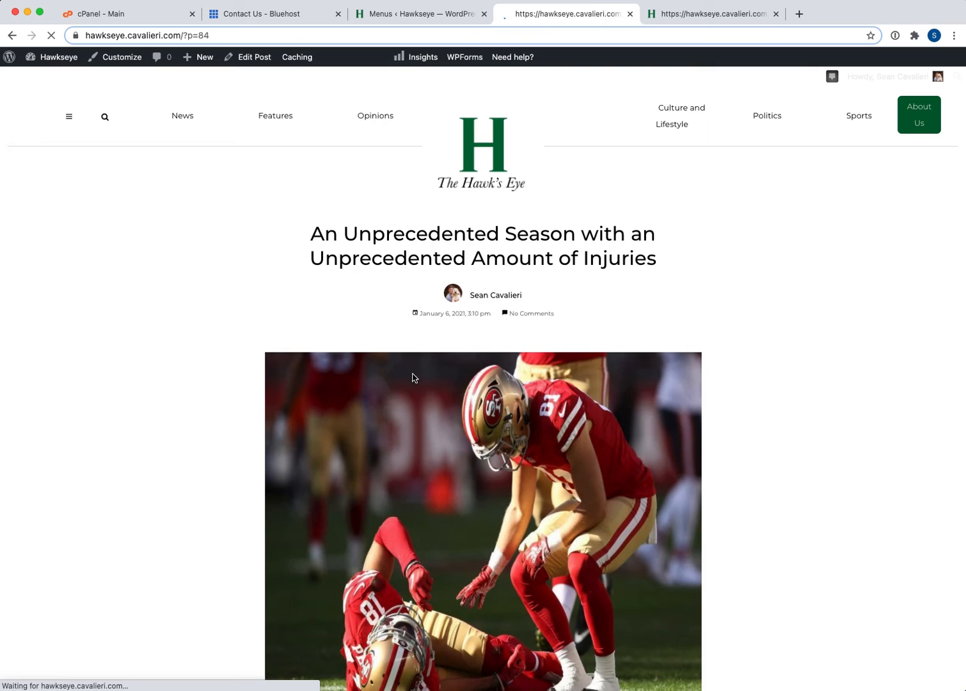
pyautogui.scroll(-1, 297, 250)
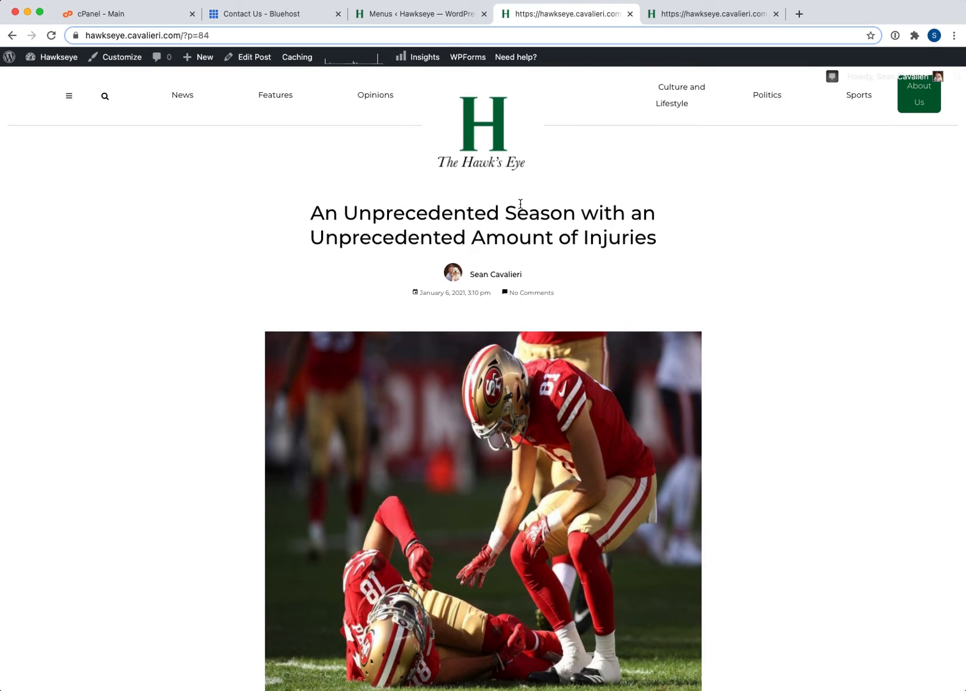
pyautogui.scroll(-2, 520, 204)
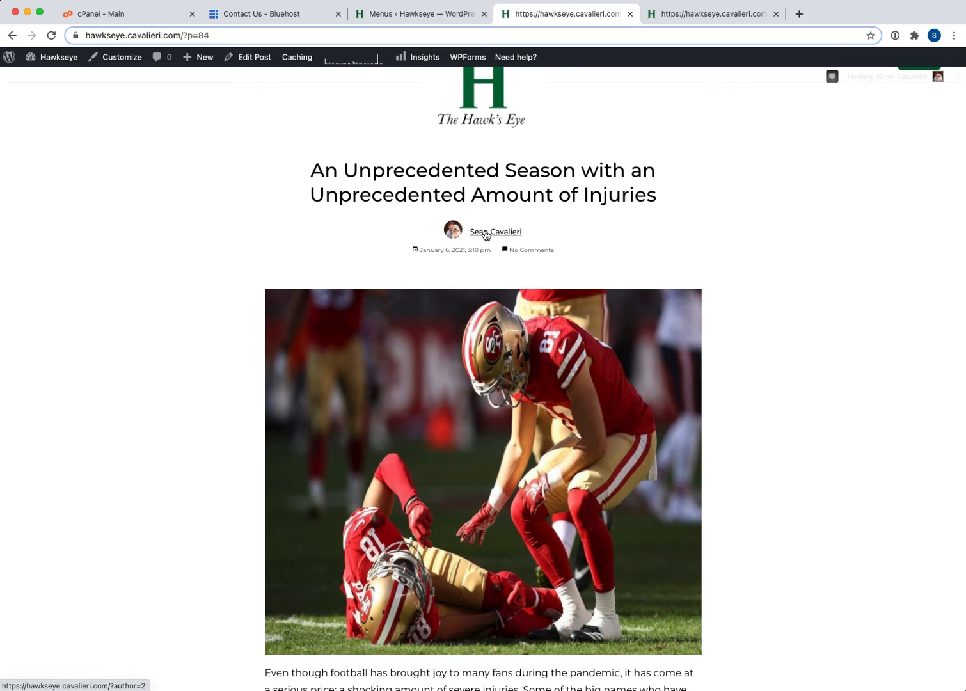
pyautogui.scroll(-5, 454, 231)
pyautogui.scroll(1, 453, 163)
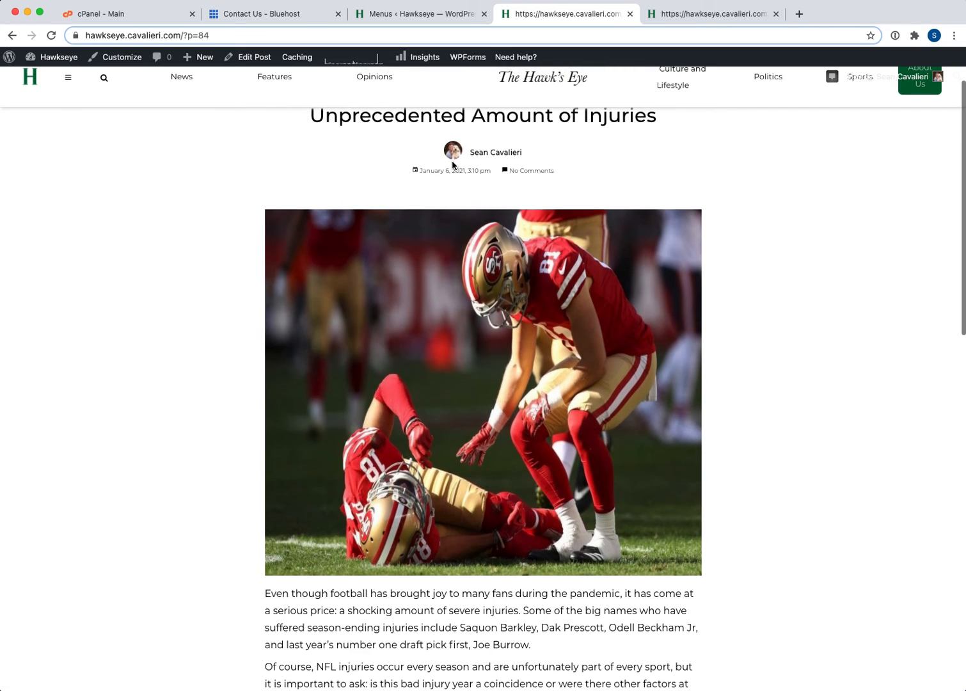
pyautogui.scroll(-1, 389, 162)
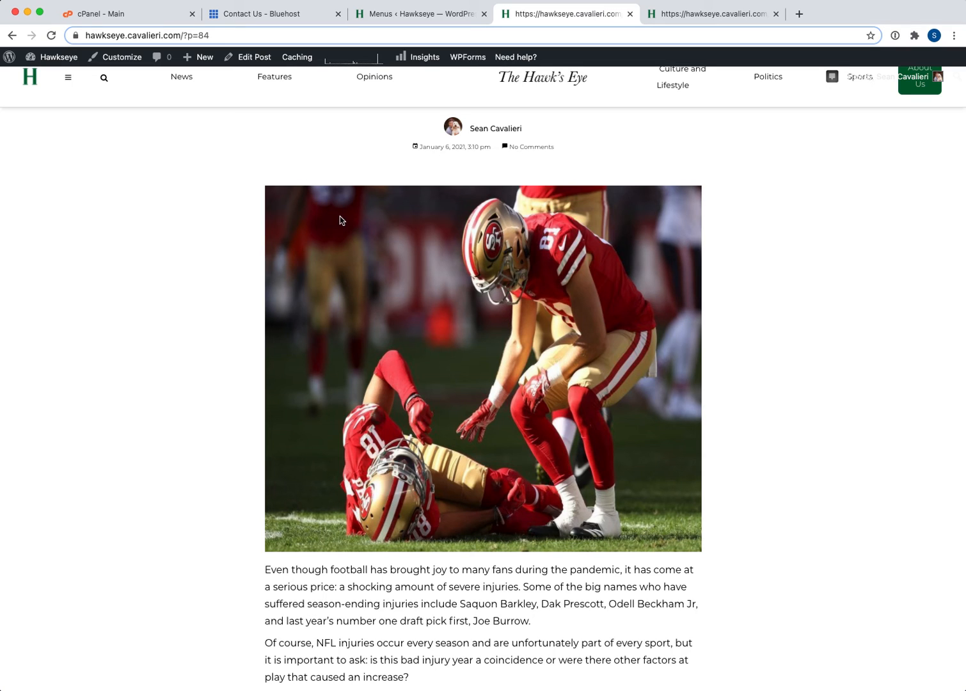
pyautogui.scroll(-2, 302, 293)
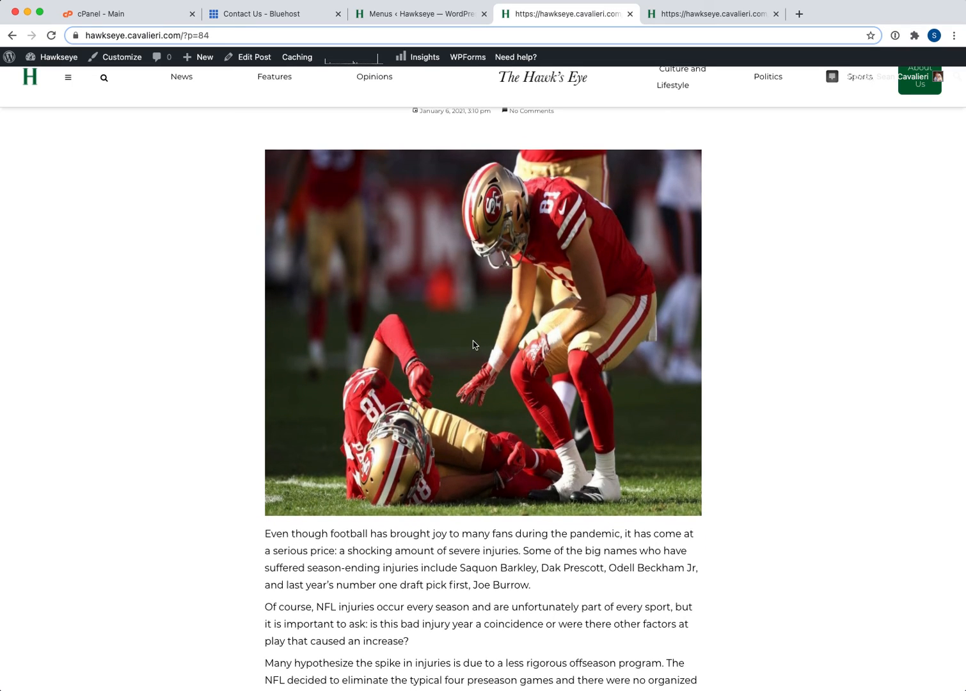
pyautogui.scroll(-2, 472, 341)
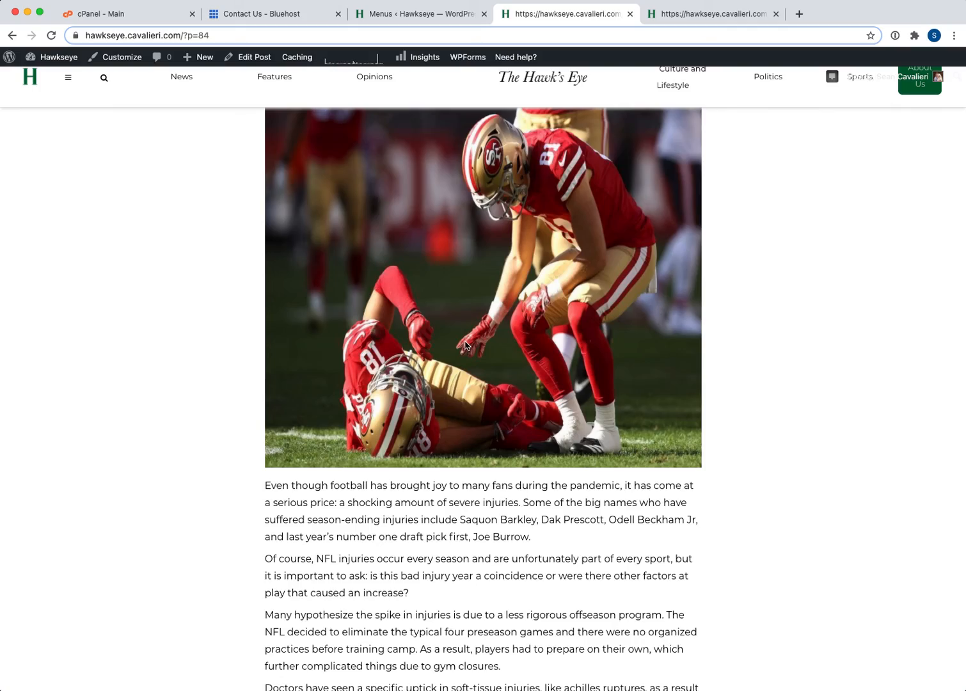
pyautogui.scroll(-10, 465, 346)
pyautogui.scroll(-10, 446, 303)
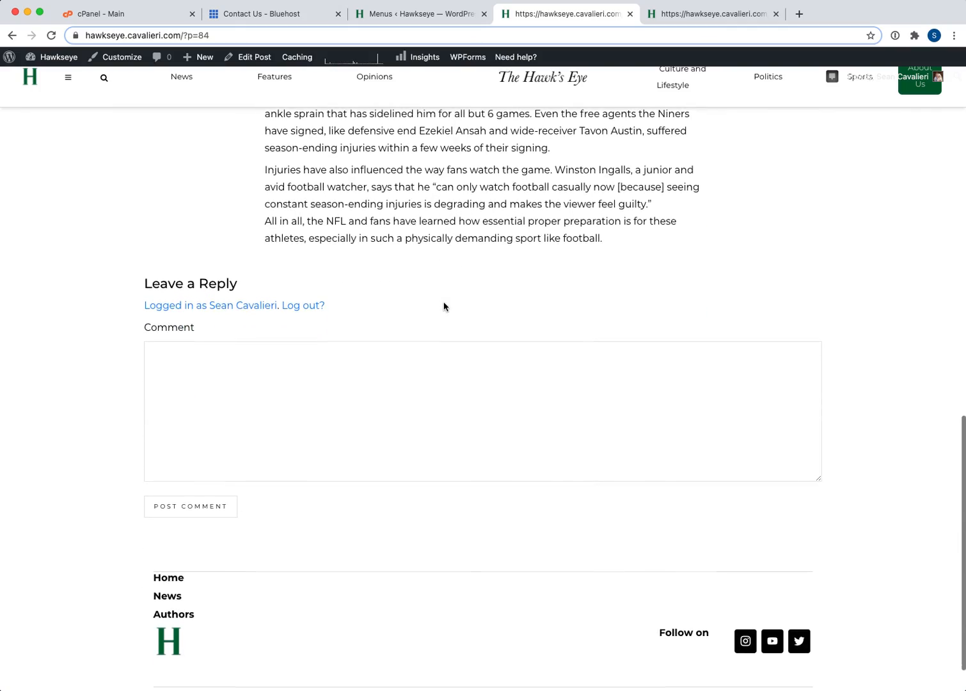
pyautogui.click(264, 397)
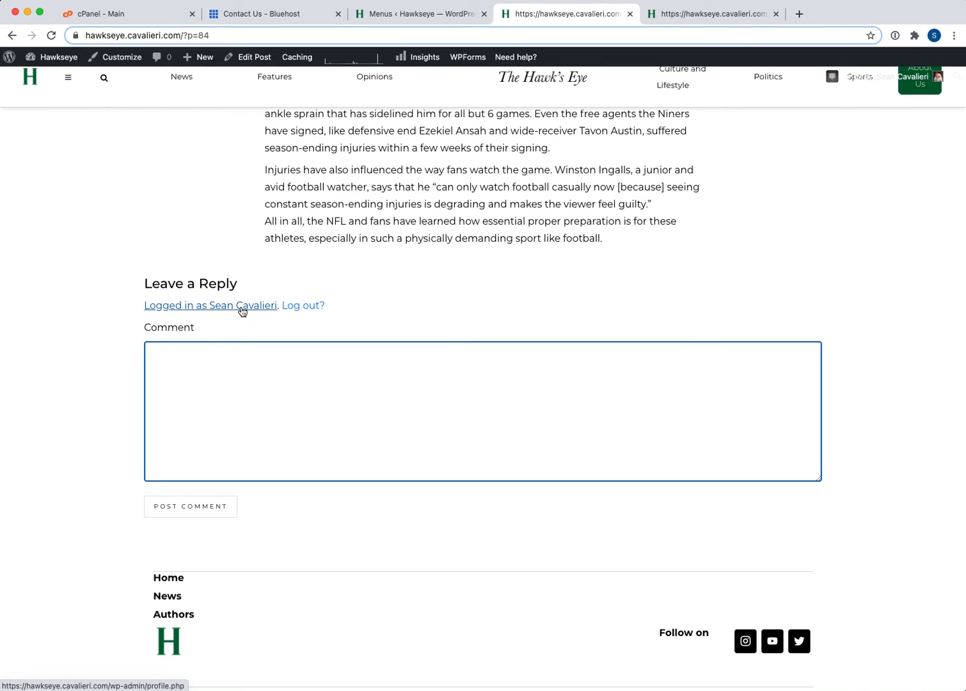
pyautogui.scroll(2, 511, 301)
pyautogui.click(611, 302)
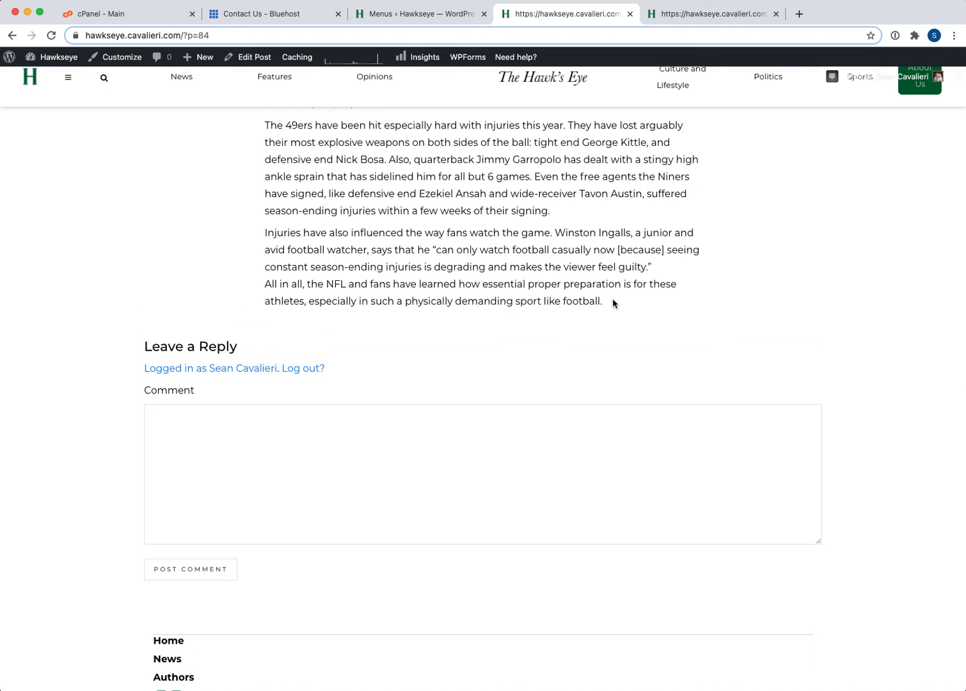
# Reopen the published NFL injuries post for editing
pyautogui.scroll(20, 612, 302)
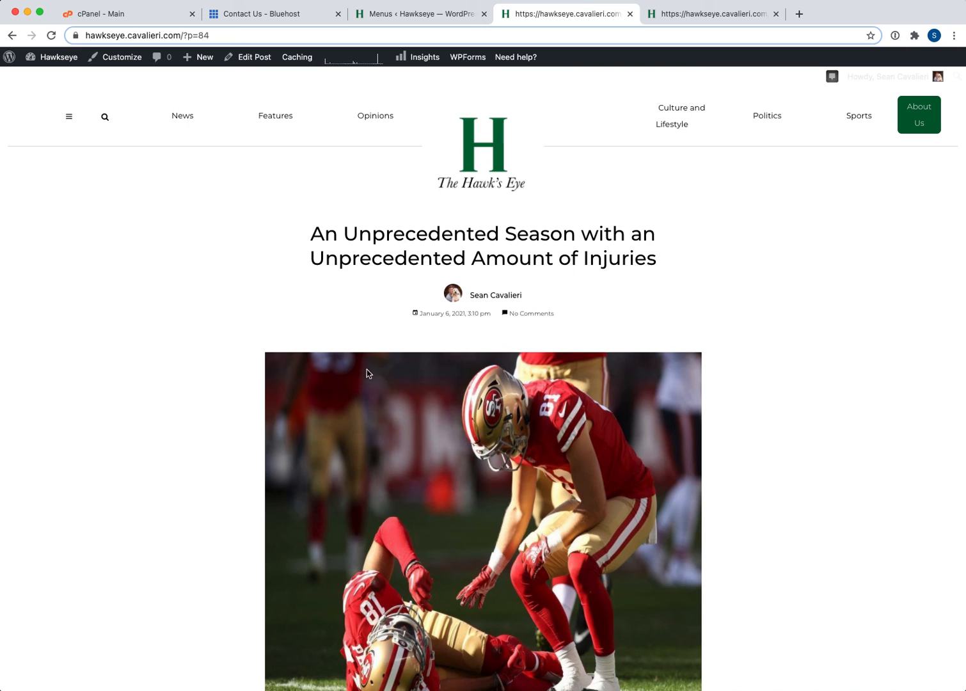
pyautogui.click(249, 59)
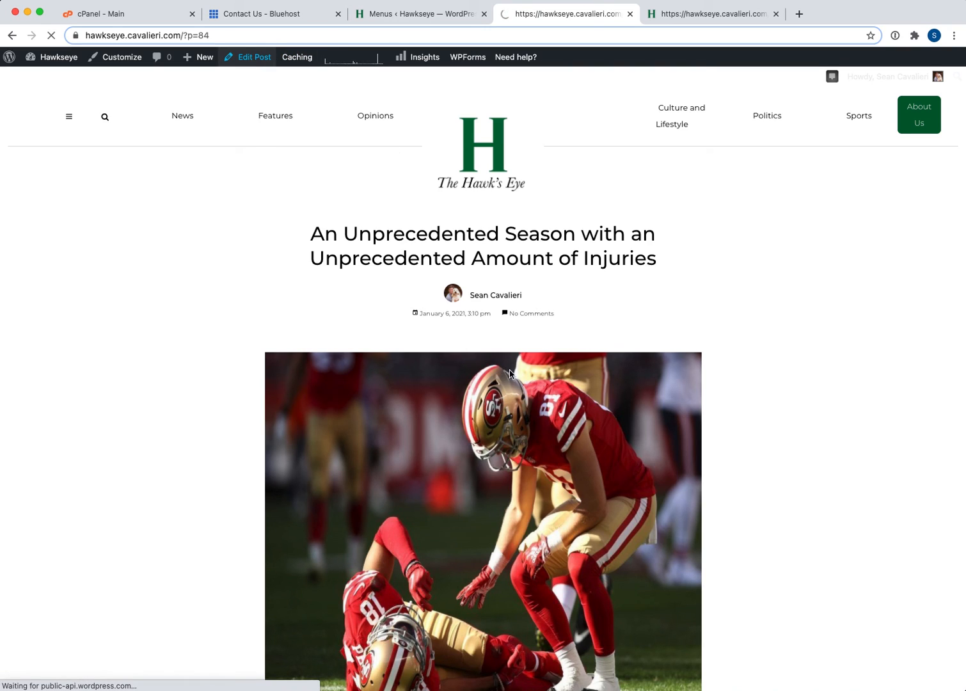